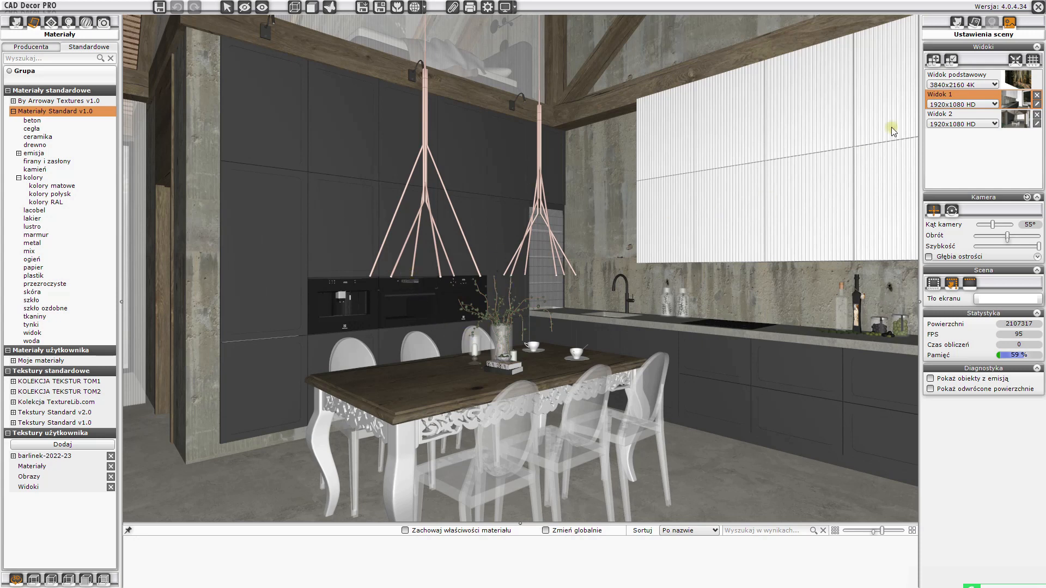
Step: Close the rendered scene view and launch the user cabinet editor (Edytor szafek użytkownika) in a maximized window
{"action": "left_click", "coordinate": [1038, 7]}
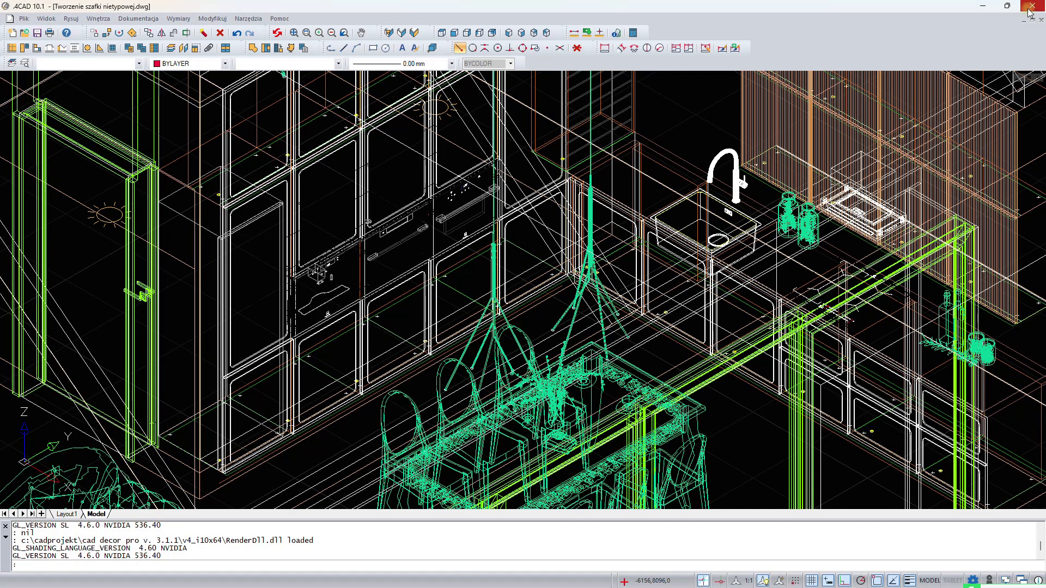
{"action": "left_click", "coordinate": [226, 48]}
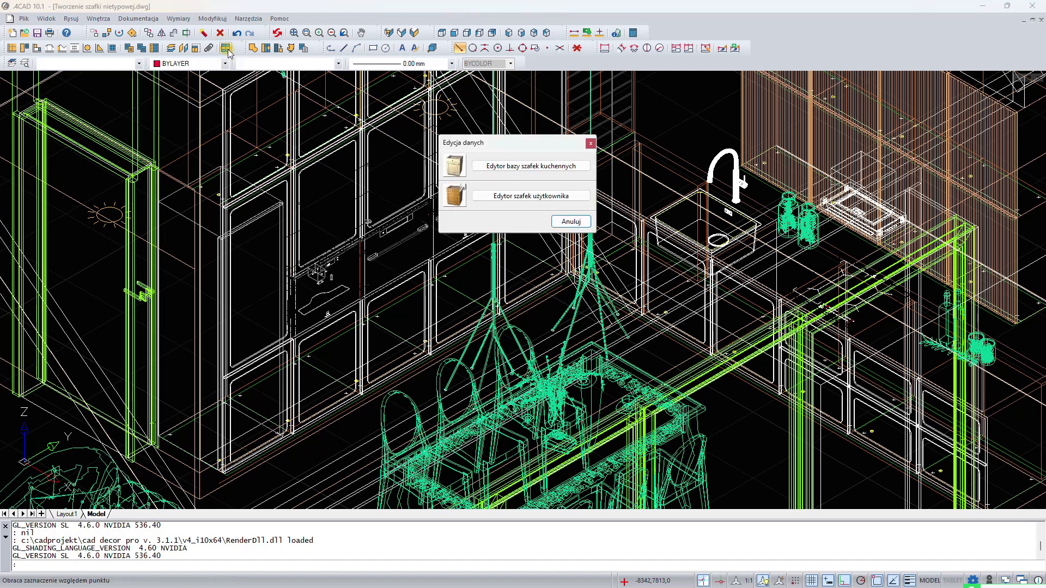
{"action": "left_click", "coordinate": [519, 199]}
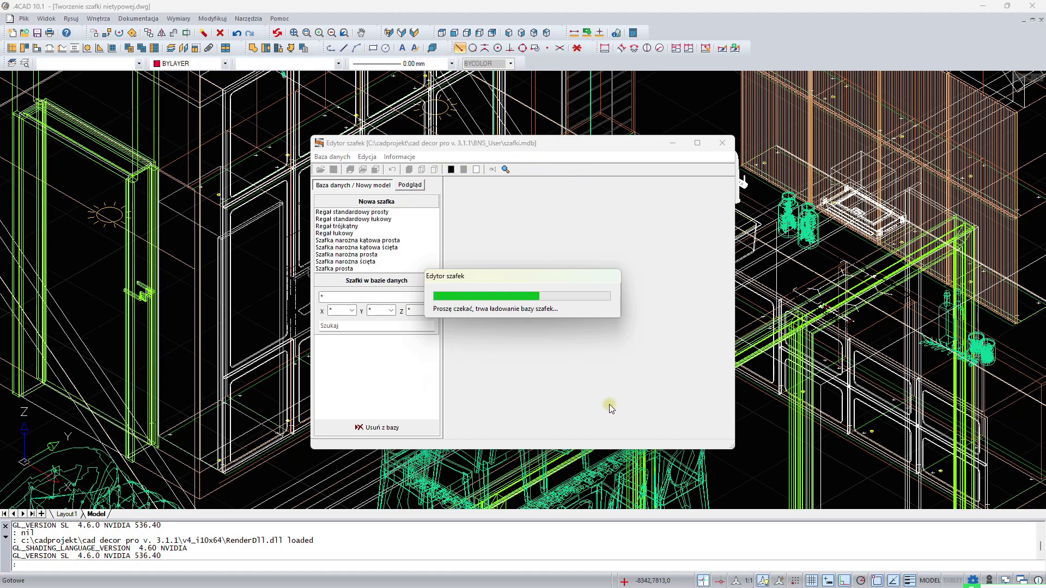
{"action": "left_click", "coordinate": [698, 143]}
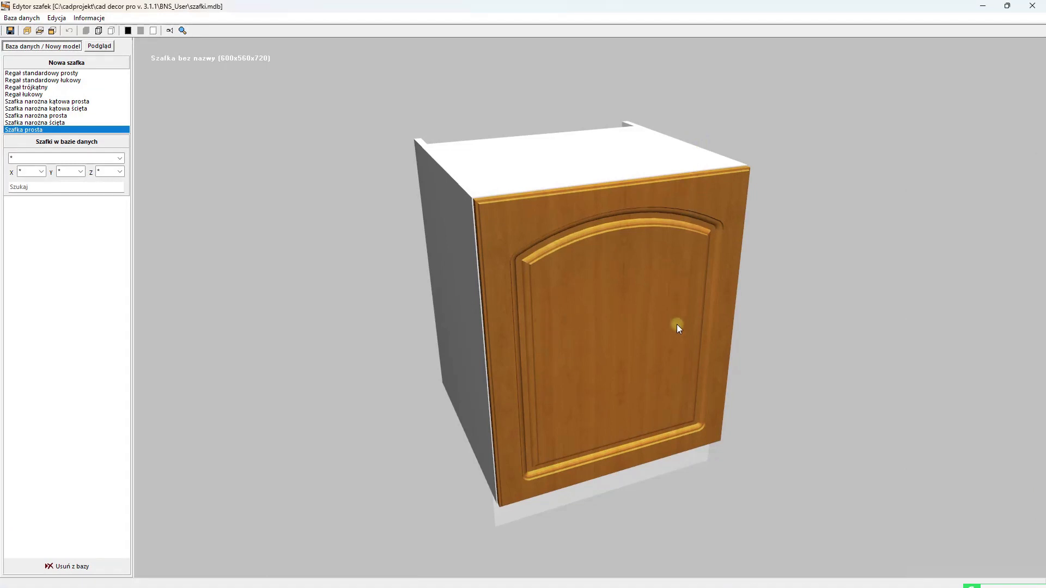
Step: Set the simple cabinet's body height (Wysokość) to 2010 and enable the option for no back panel (Brak pleców)
{"action": "left_click_drag", "start_coordinate": [732, 342], "coordinate": [669, 296]}
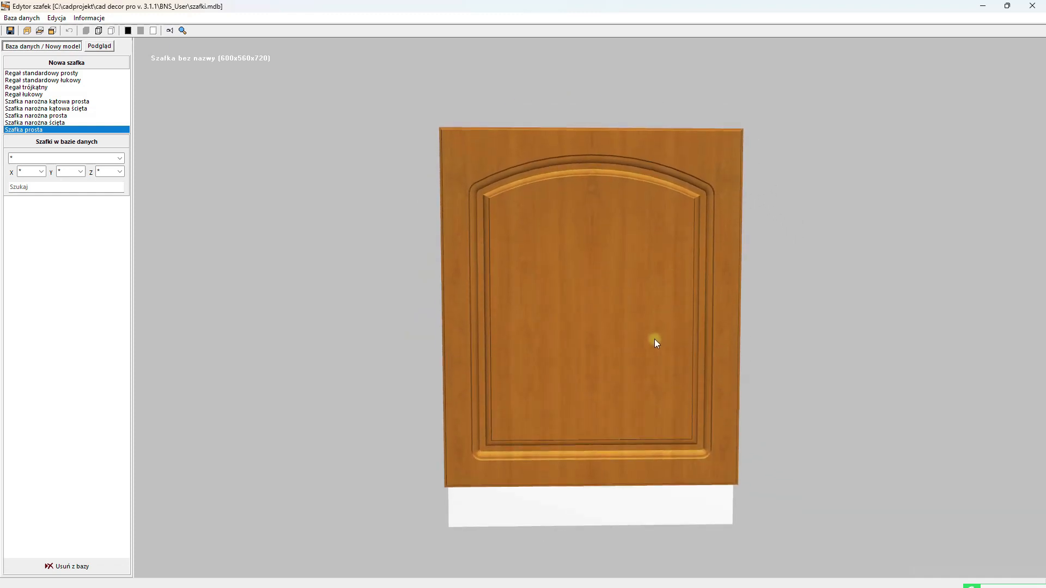
{"action": "scroll", "coordinate": [655, 339], "scroll_direction": "down", "scroll_amount": 8}
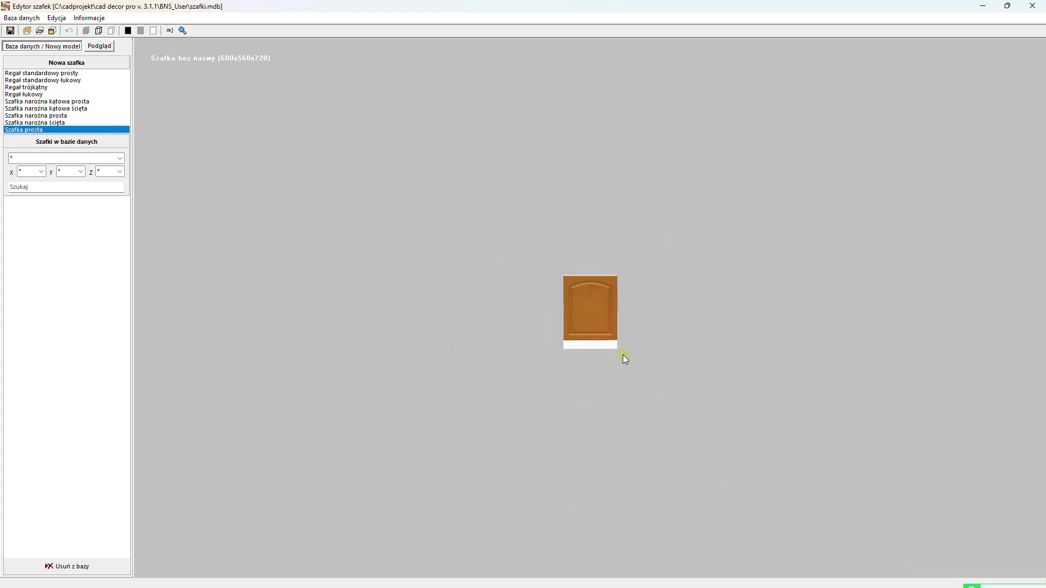
{"action": "scroll", "coordinate": [624, 359], "scroll_direction": "up", "scroll_amount": 4}
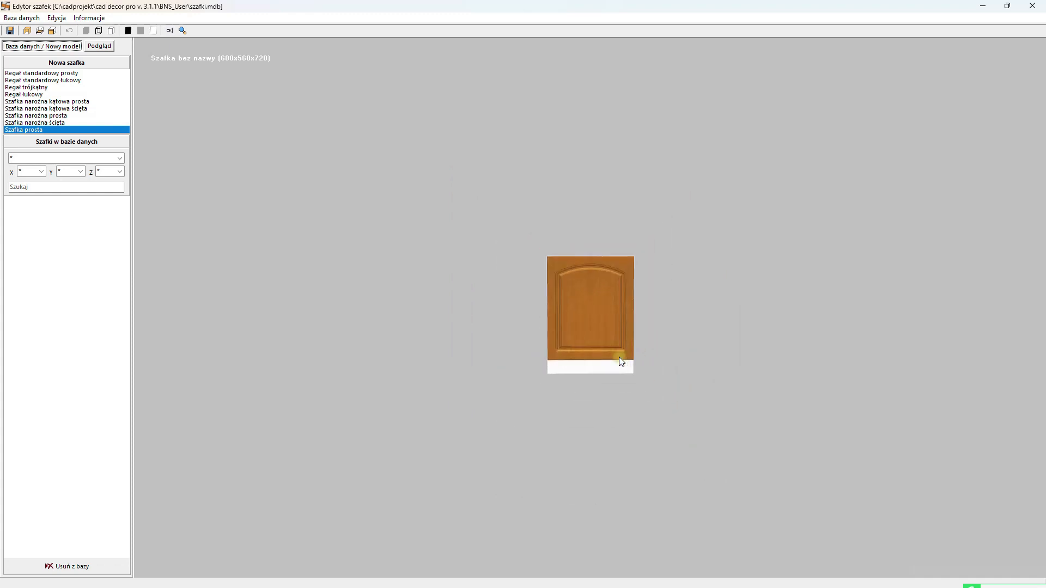
{"action": "left_click_drag", "start_coordinate": [637, 347], "coordinate": [624, 318]}
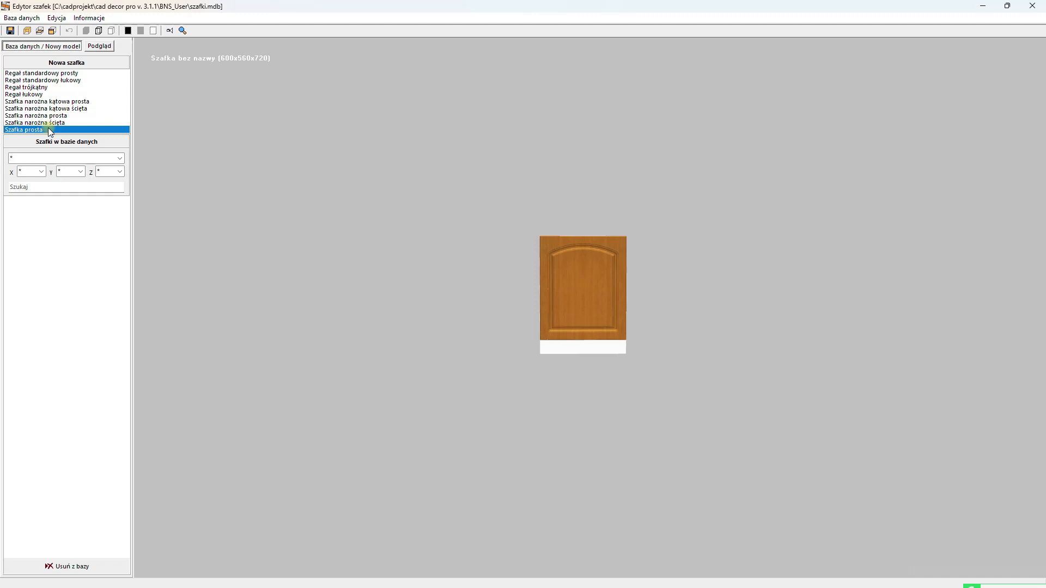
{"action": "left_click", "coordinate": [27, 31]}
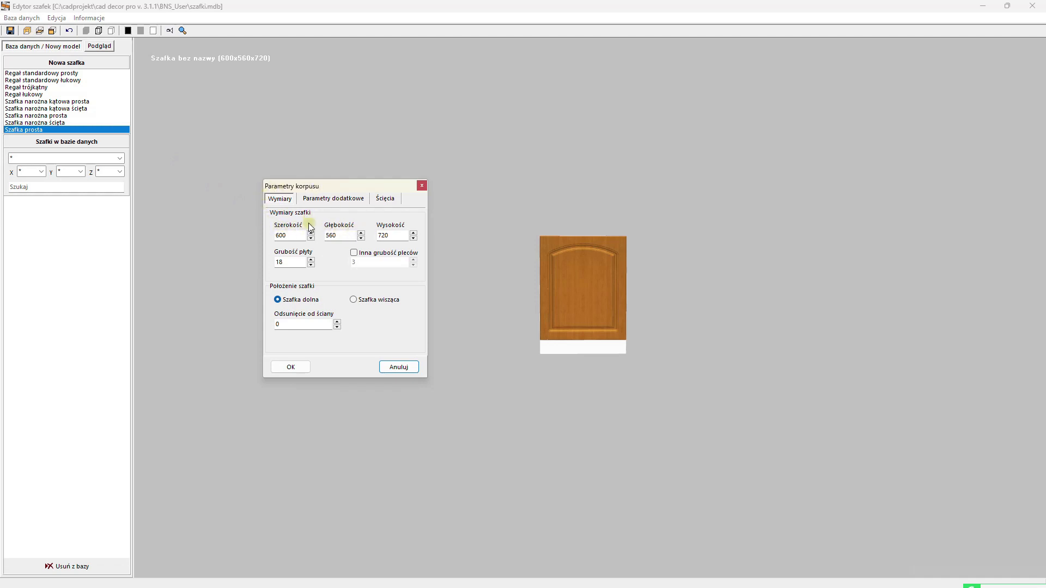
{"action": "double_click", "coordinate": [397, 234]}
{"action": "type", "text": "2010"}
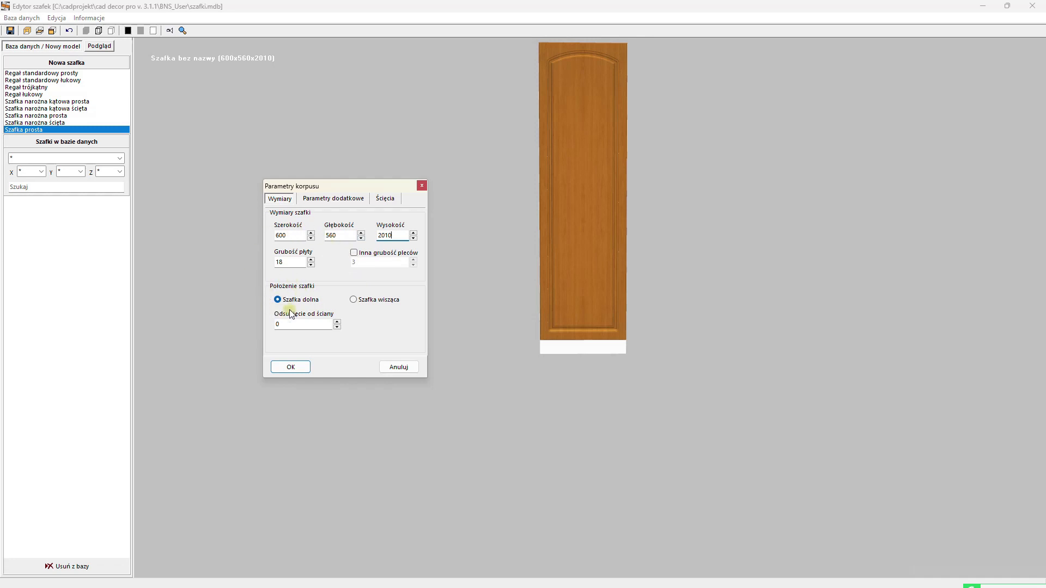
{"action": "left_click", "coordinate": [332, 200]}
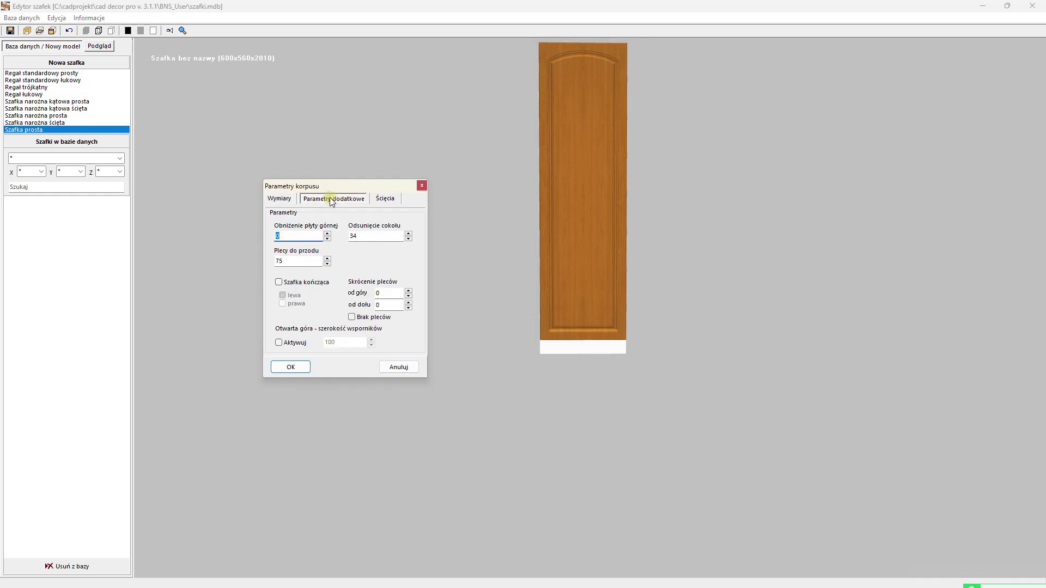
{"action": "left_click", "coordinate": [352, 317]}
{"action": "left_click", "coordinate": [303, 369]}
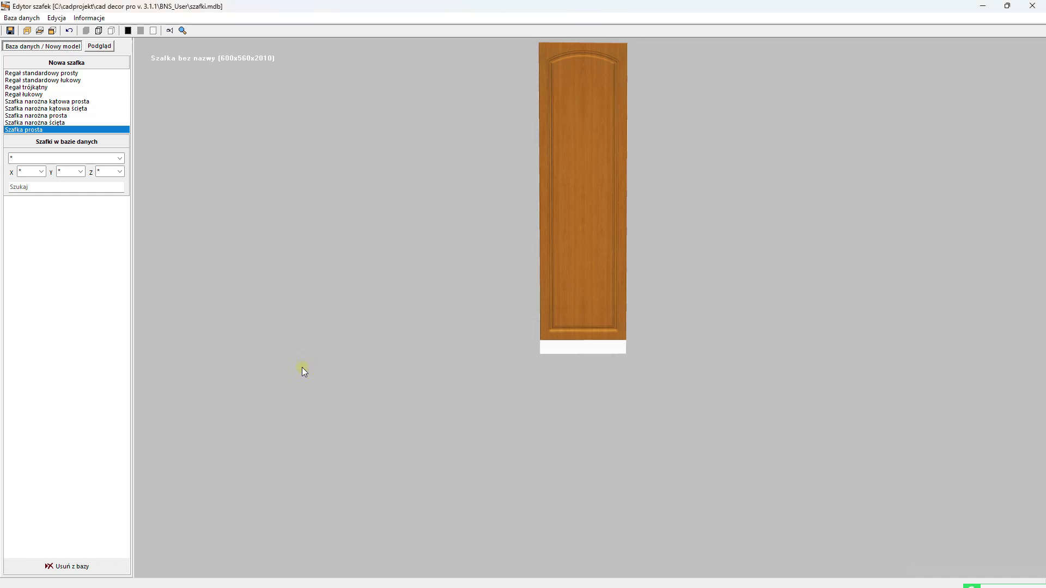
Step: Edit the cabinet's front (Front przedni) and split the full panel horizontally into two parts at 50 percent
{"action": "left_click", "coordinate": [52, 30]}
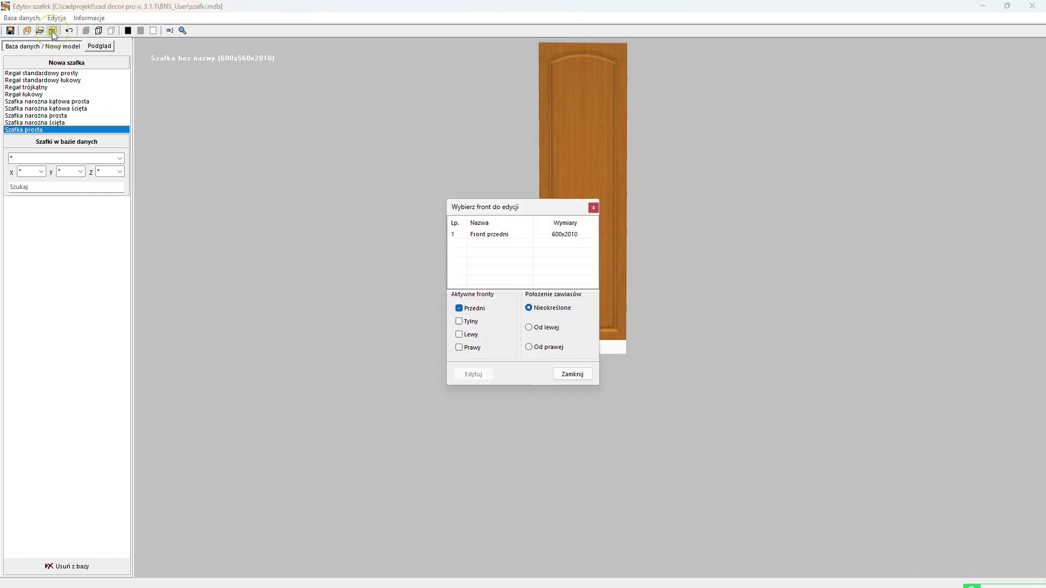
{"action": "double_click", "coordinate": [485, 238]}
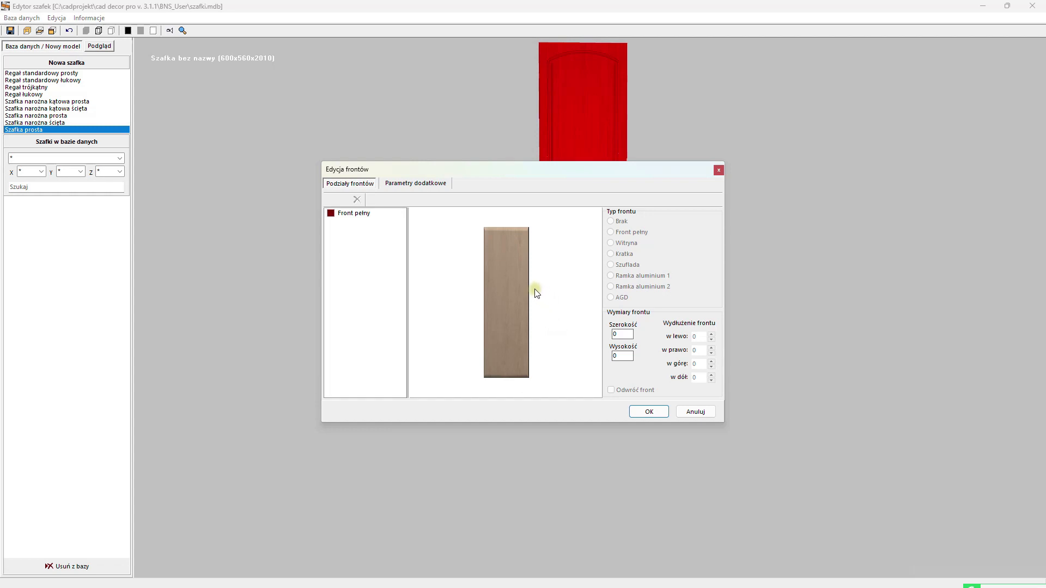
{"action": "left_click", "coordinate": [517, 282]}
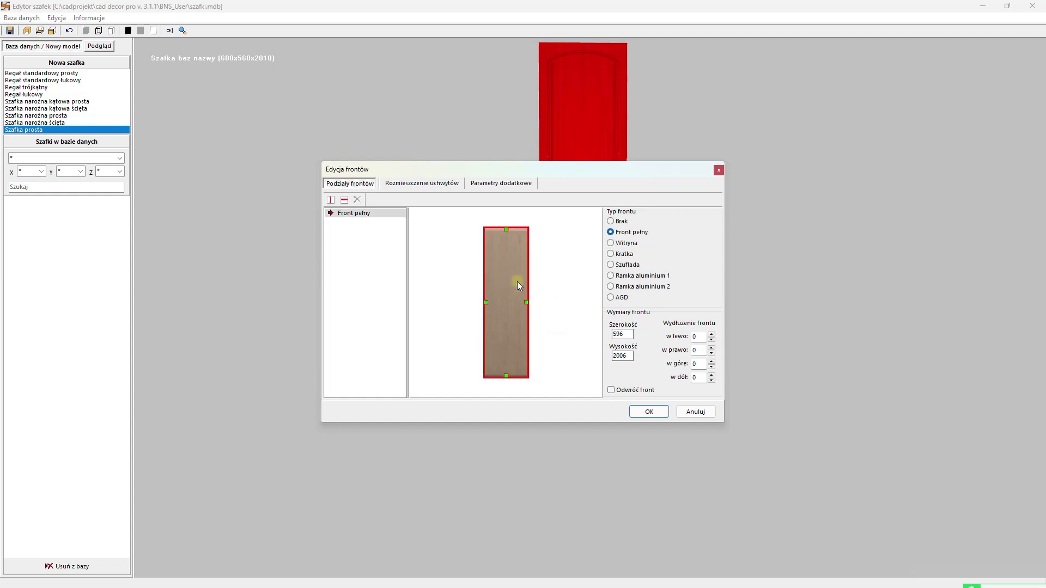
{"action": "left_click", "coordinate": [345, 200]}
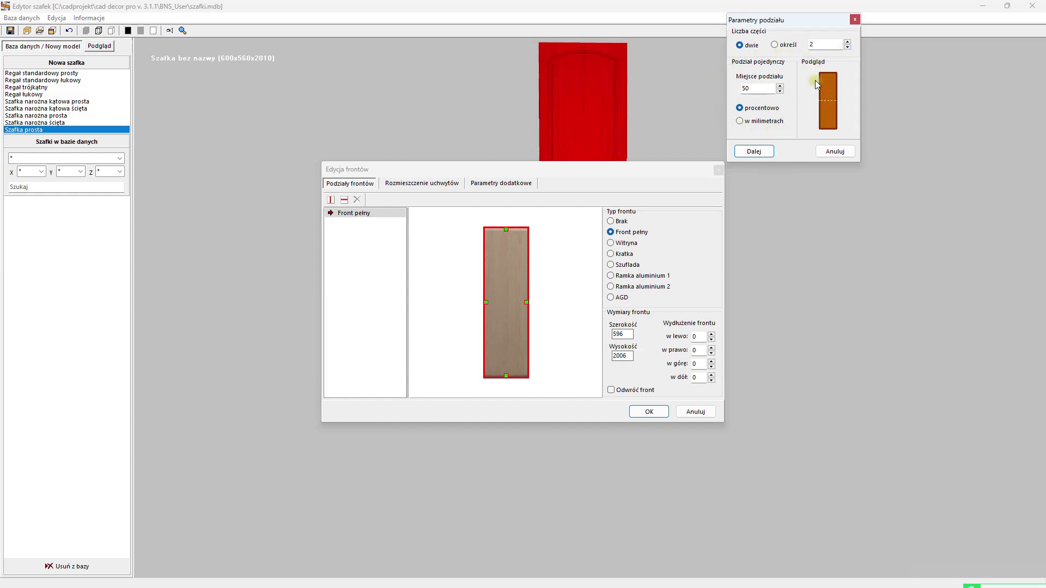
{"action": "left_click", "coordinate": [754, 151]}
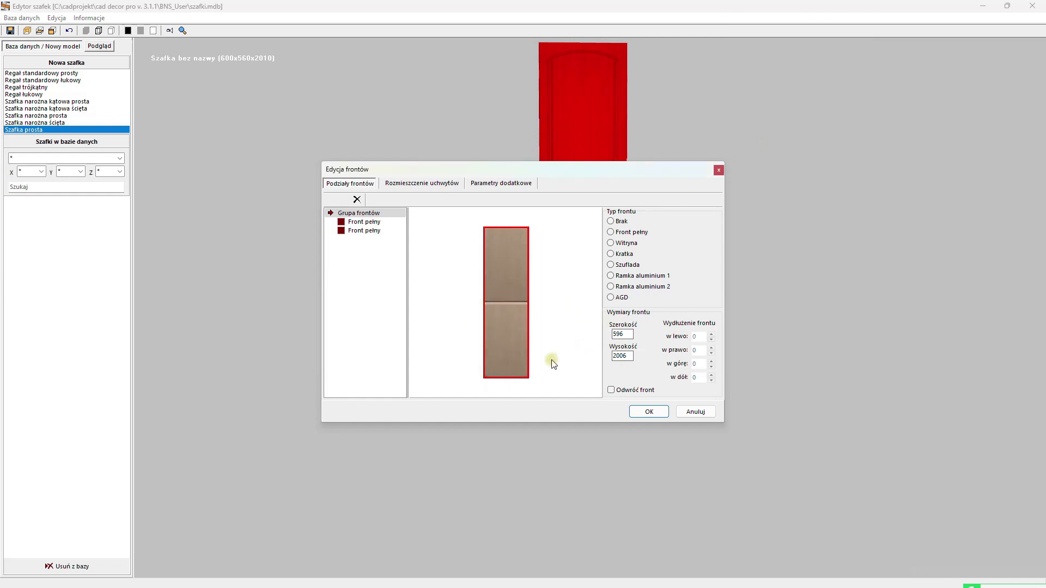
Step: Resize the lower front panel to a height of 713
{"action": "left_click", "coordinate": [511, 333]}
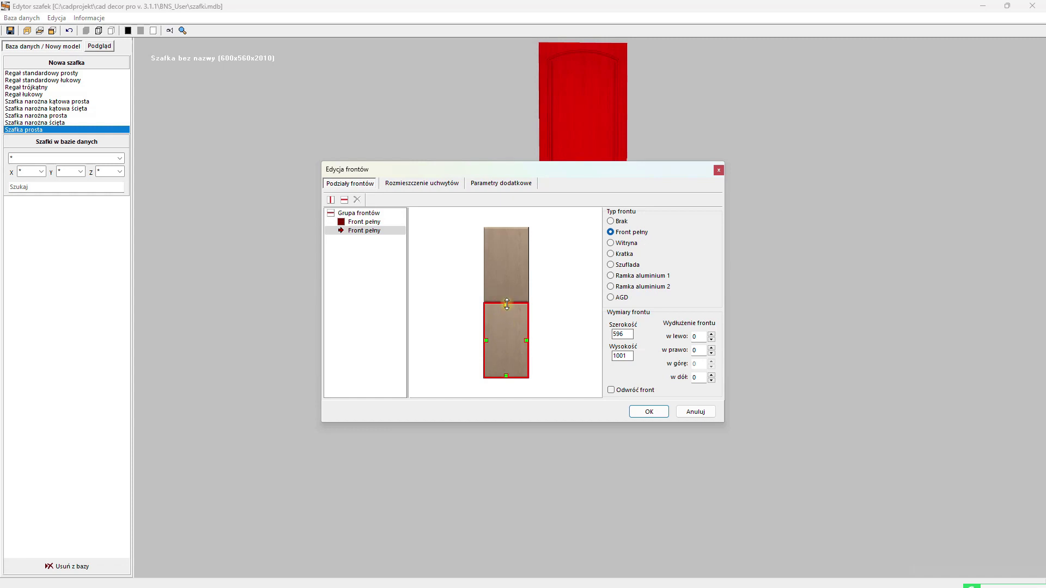
{"action": "mouse_move", "coordinate": [507, 304]}
{"action": "left_mouse_down"}
{"action": "mouse_move", "coordinate": [508, 339]}
{"action": "mouse_move", "coordinate": [510, 322]}
{"action": "left_mouse_up"}
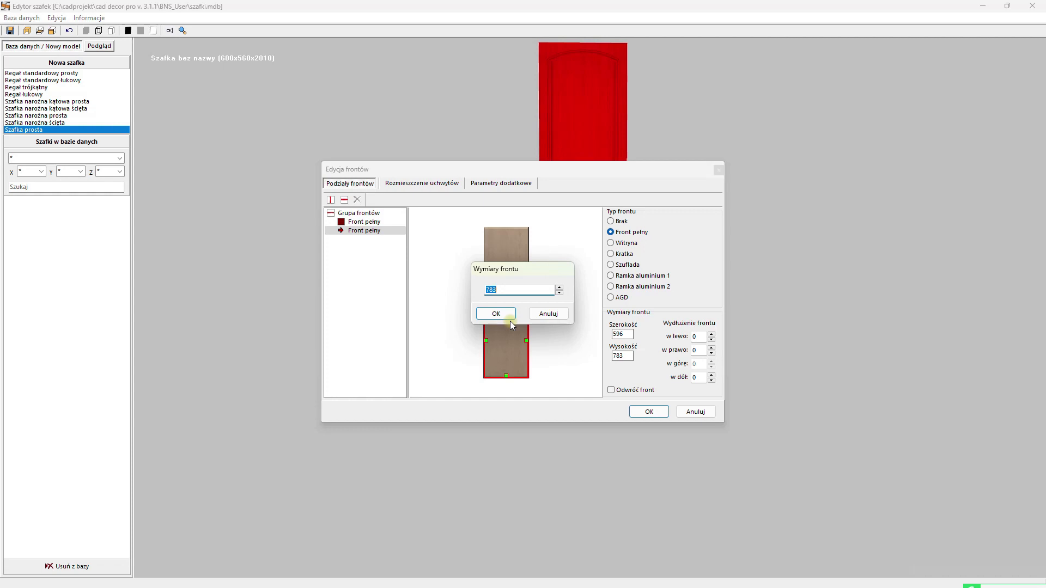
{"action": "type", "text": "713"}
{"action": "left_click", "coordinate": [497, 314]}
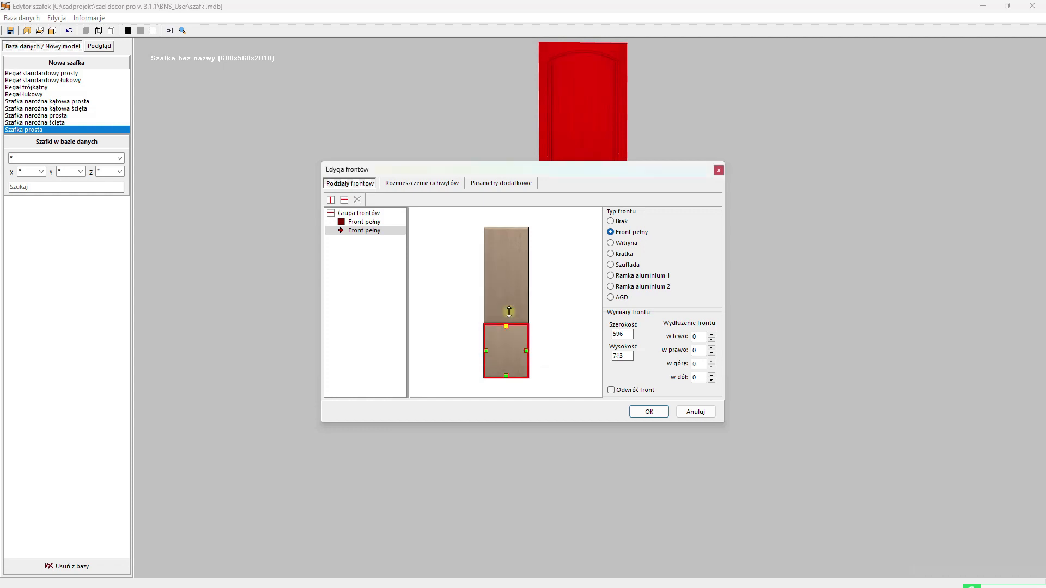
Step: Assign the lower front the AGD type Lodówka and open its handle placement settings
{"action": "left_click", "coordinate": [611, 297]}
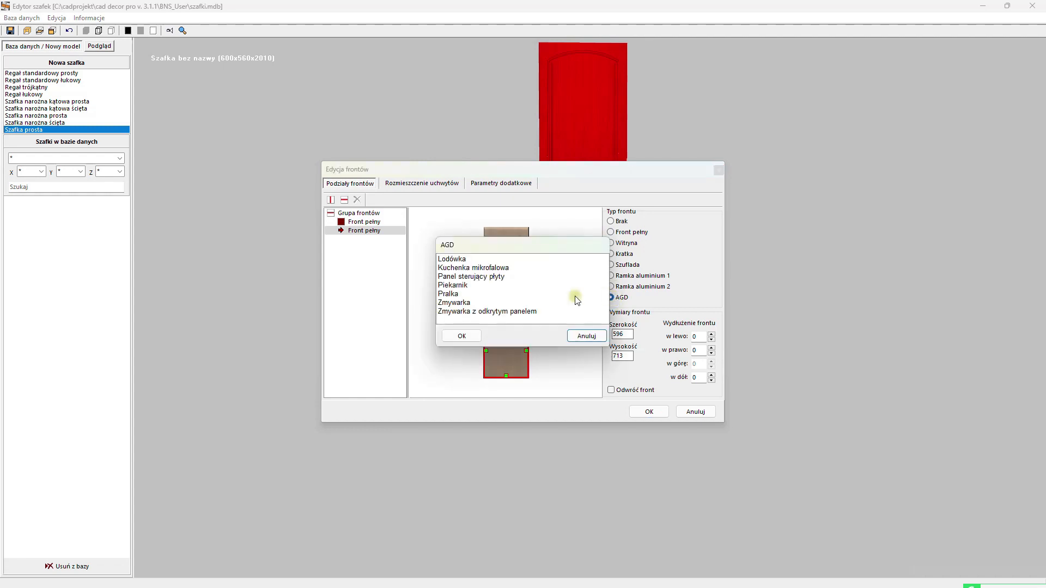
{"action": "left_click", "coordinate": [452, 260]}
{"action": "left_click", "coordinate": [461, 334]}
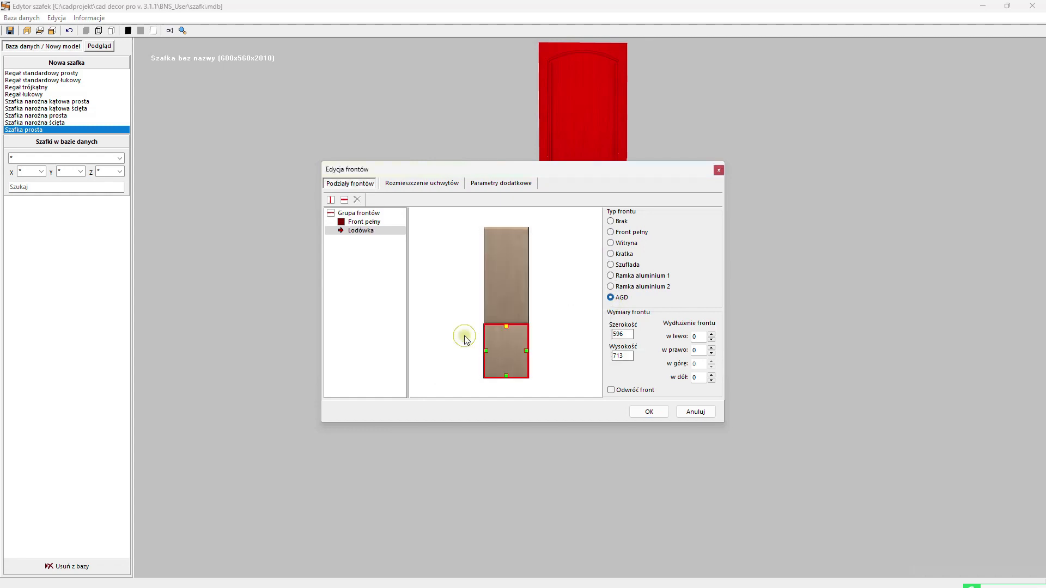
{"action": "left_click", "coordinate": [392, 184]}
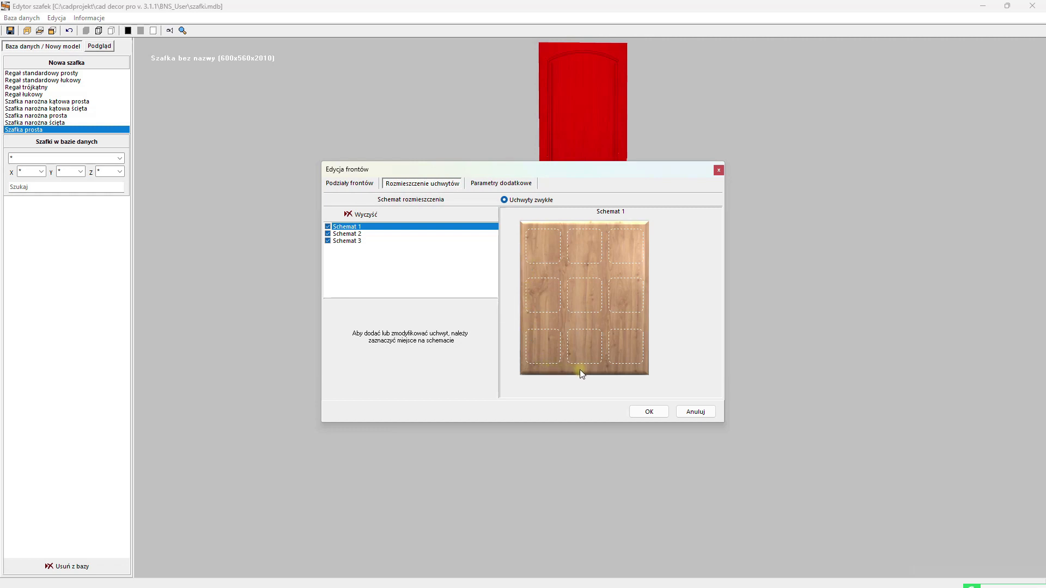
{"action": "left_click", "coordinate": [582, 250]}
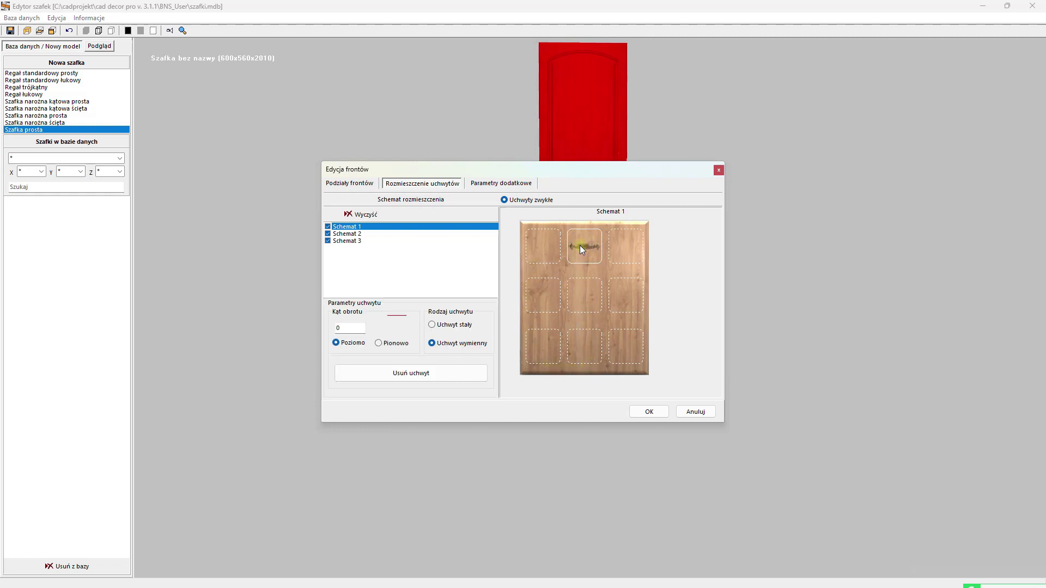
{"action": "left_click", "coordinate": [401, 343]}
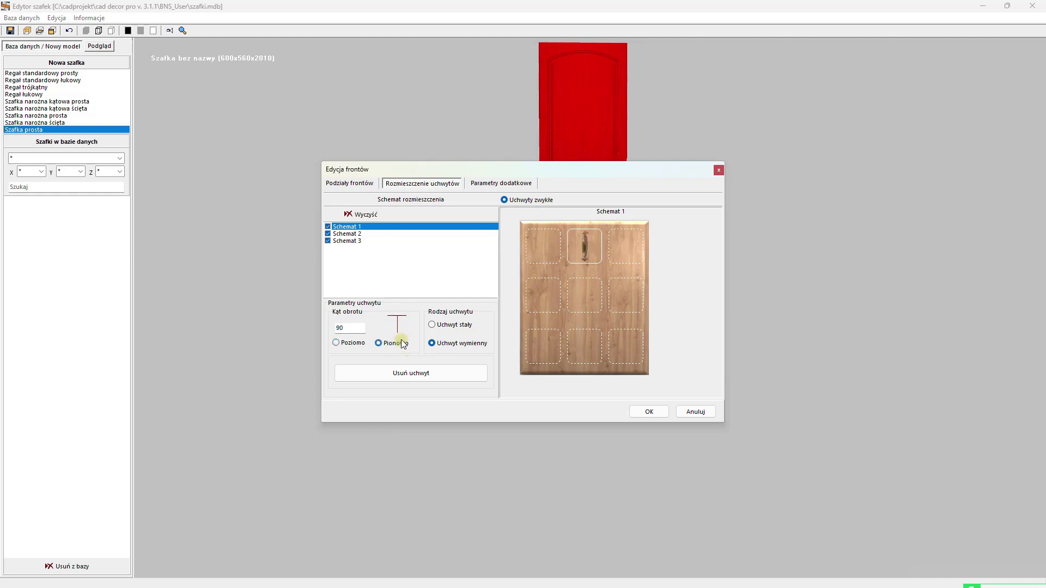
{"action": "left_click", "coordinate": [410, 373]}
{"action": "left_click", "coordinate": [621, 261]}
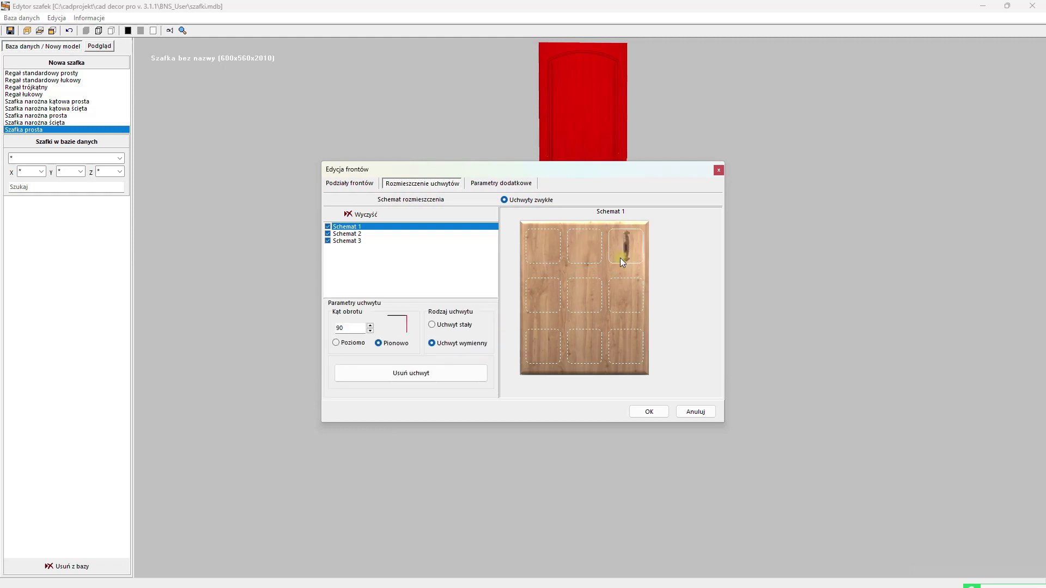
{"action": "left_click", "coordinate": [460, 370]}
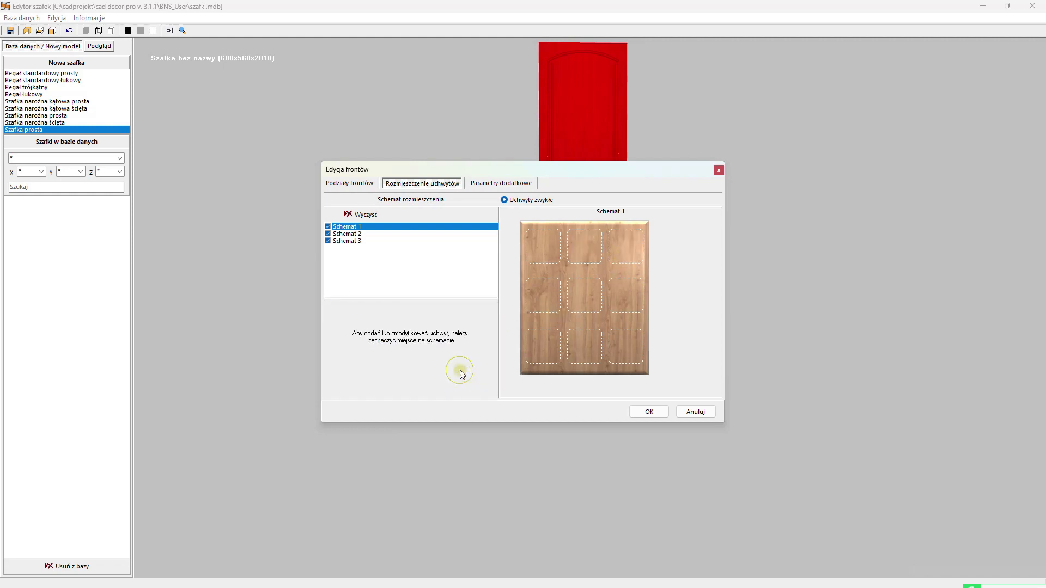
Step: Place a horizontal replaceable handle at the top centre of the Lodówka front in Schemat 1
{"action": "left_click", "coordinate": [585, 255]}
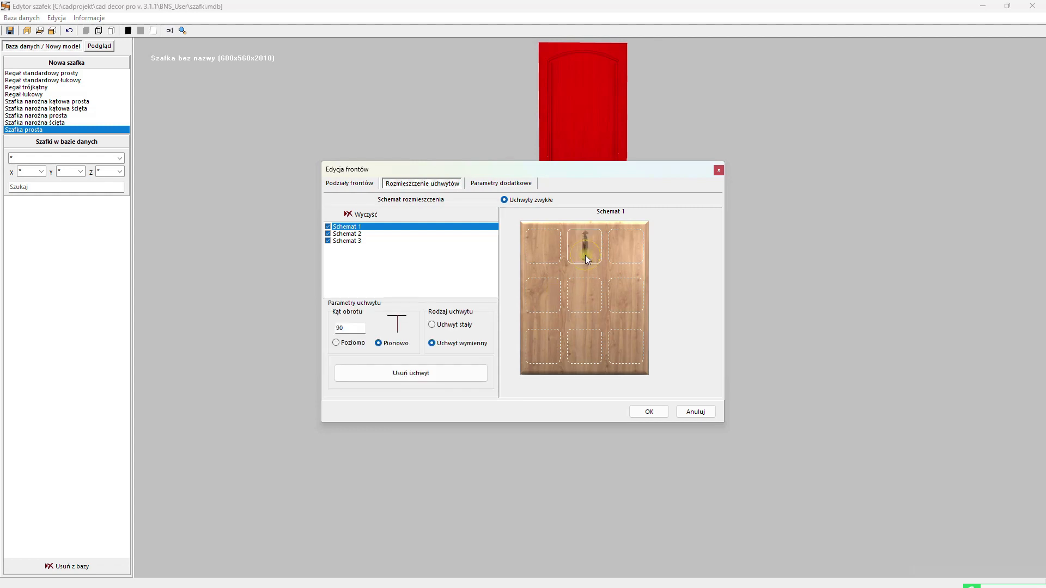
{"action": "left_click", "coordinate": [352, 343]}
{"action": "left_click", "coordinate": [659, 413]}
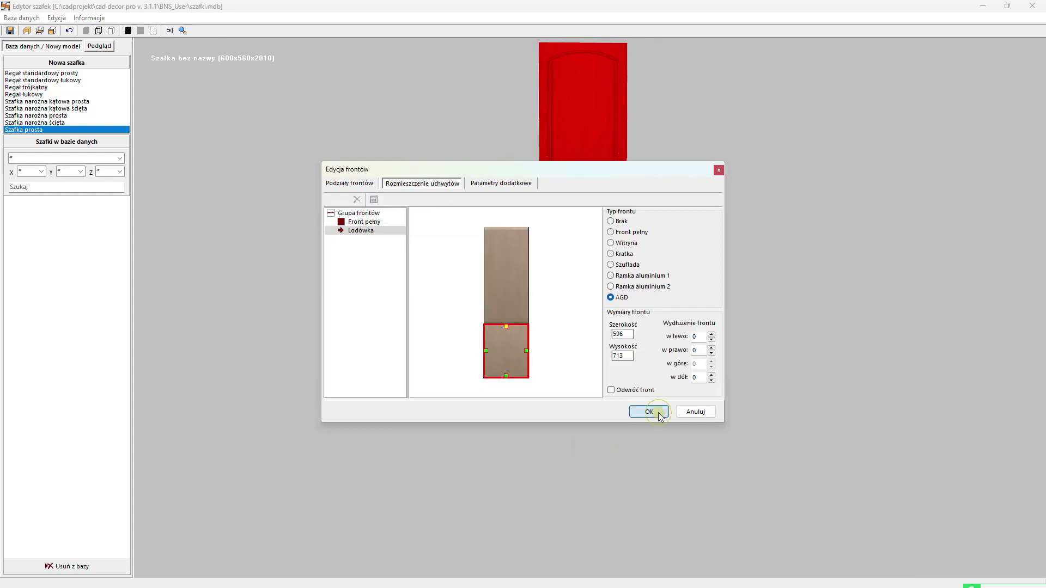
Step: Add a horizontal handle at the bottom centre of the upper front in Schemat 1 and finish editing the fronts
{"action": "left_click", "coordinate": [521, 302]}
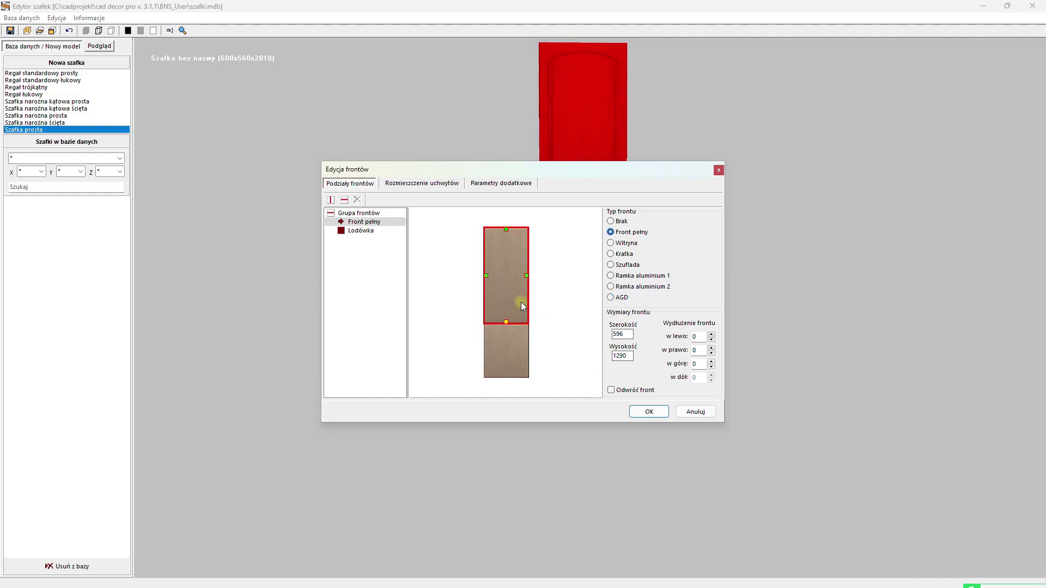
{"action": "left_click", "coordinate": [442, 185]}
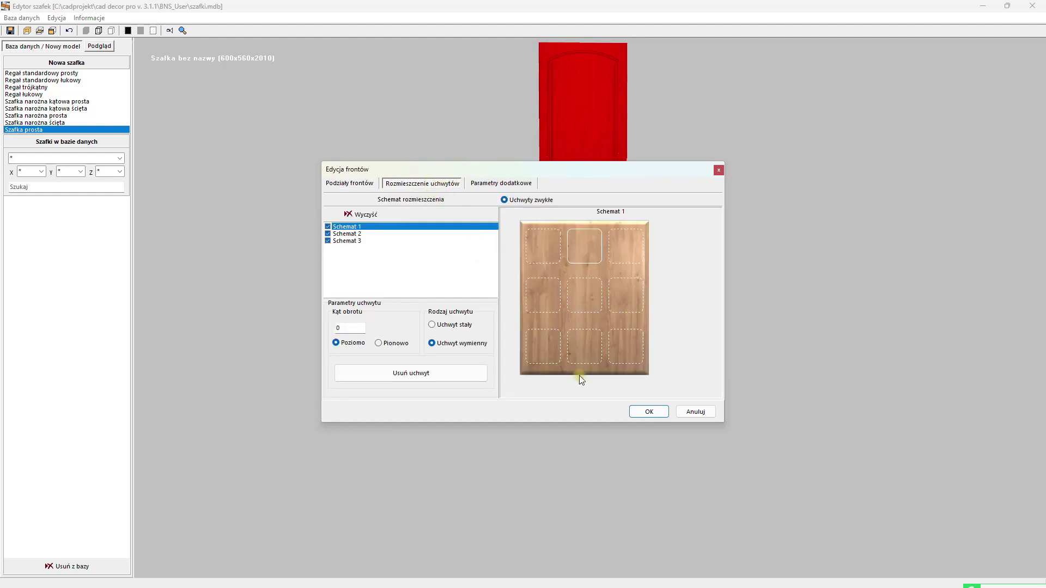
{"action": "left_click", "coordinate": [586, 340]}
{"action": "left_click", "coordinate": [648, 412]}
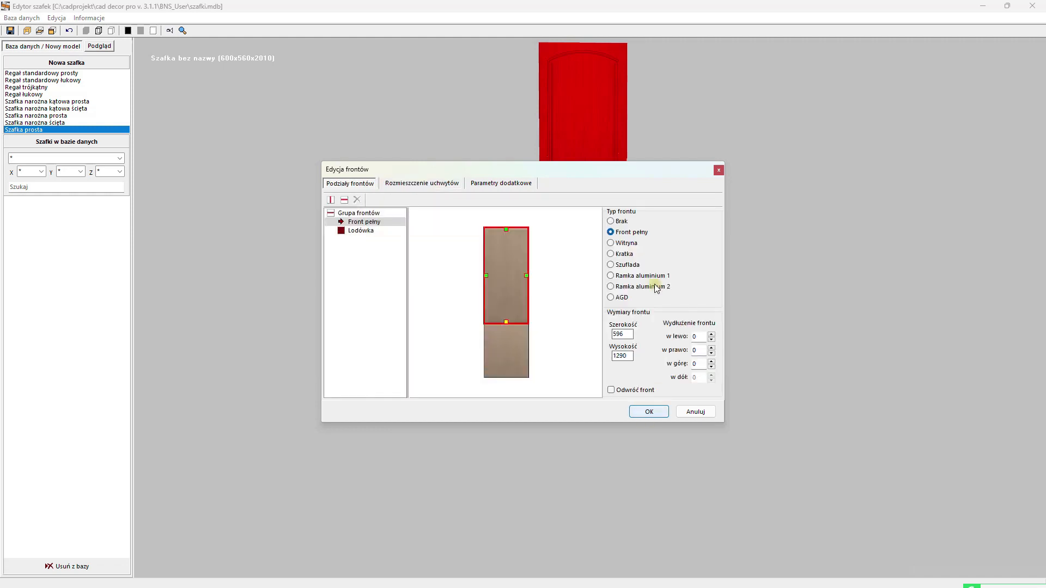
{"action": "left_click", "coordinate": [642, 413]}
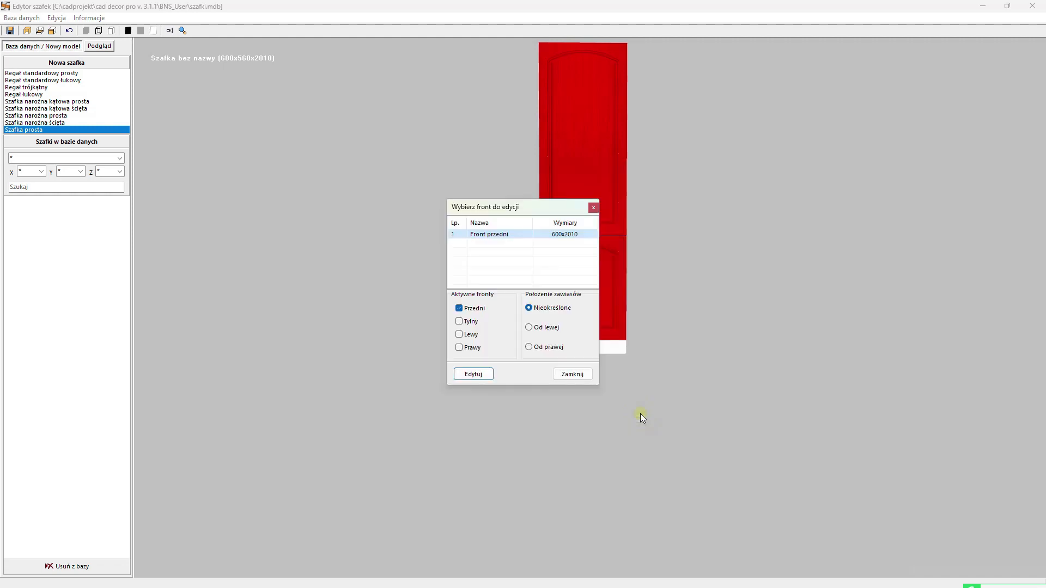
{"action": "left_click", "coordinate": [579, 378]}
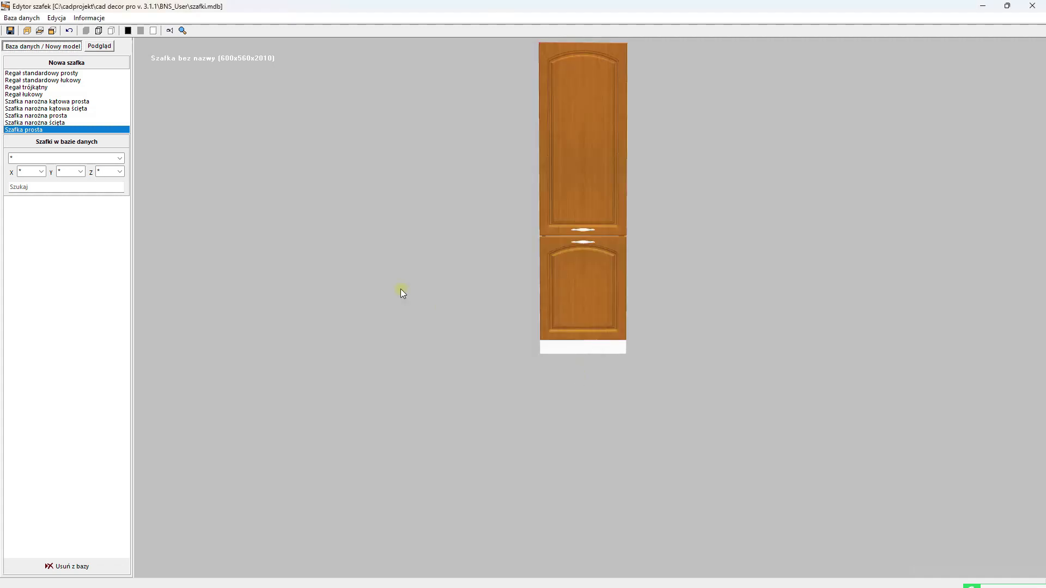
{"action": "left_click_drag", "start_coordinate": [401, 289], "coordinate": [496, 391]}
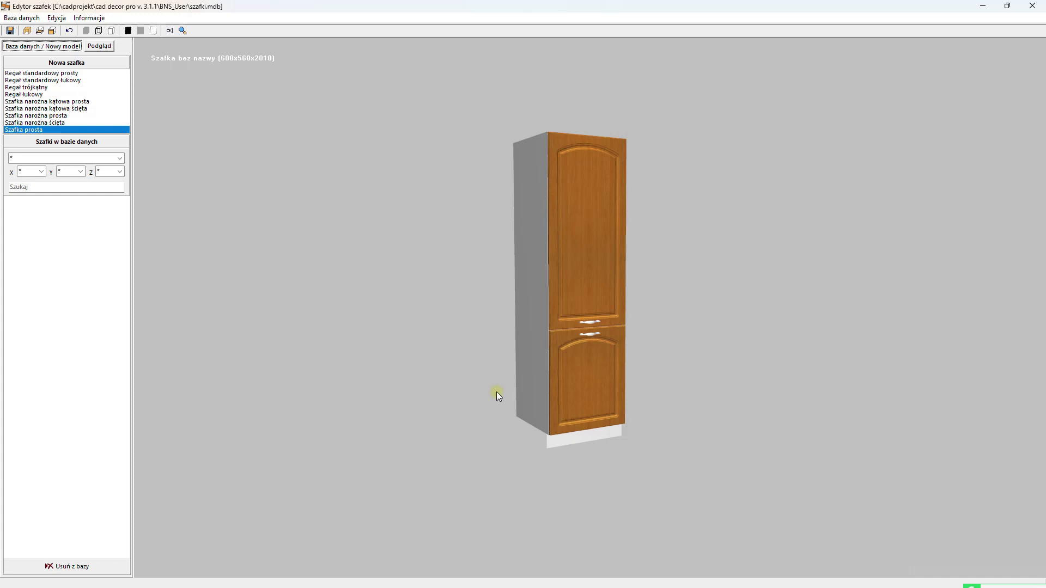
Step: Start saving the finished cabinet to the database as a new entry and name it Lod AGD
{"action": "scroll", "coordinate": [640, 363], "scroll_direction": "up", "scroll_amount": 4}
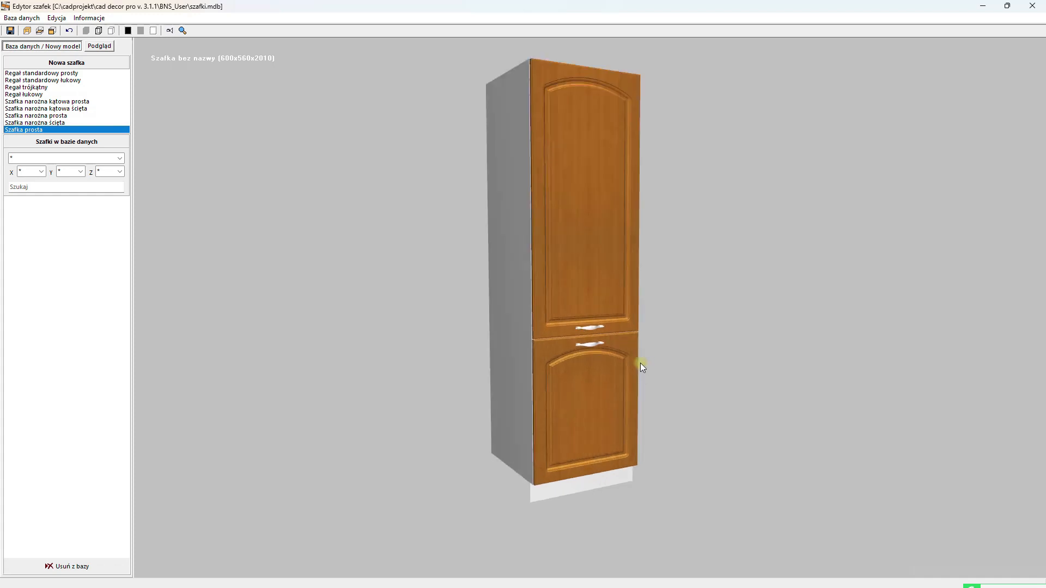
{"action": "left_click_drag", "start_coordinate": [636, 360], "coordinate": [613, 358]}
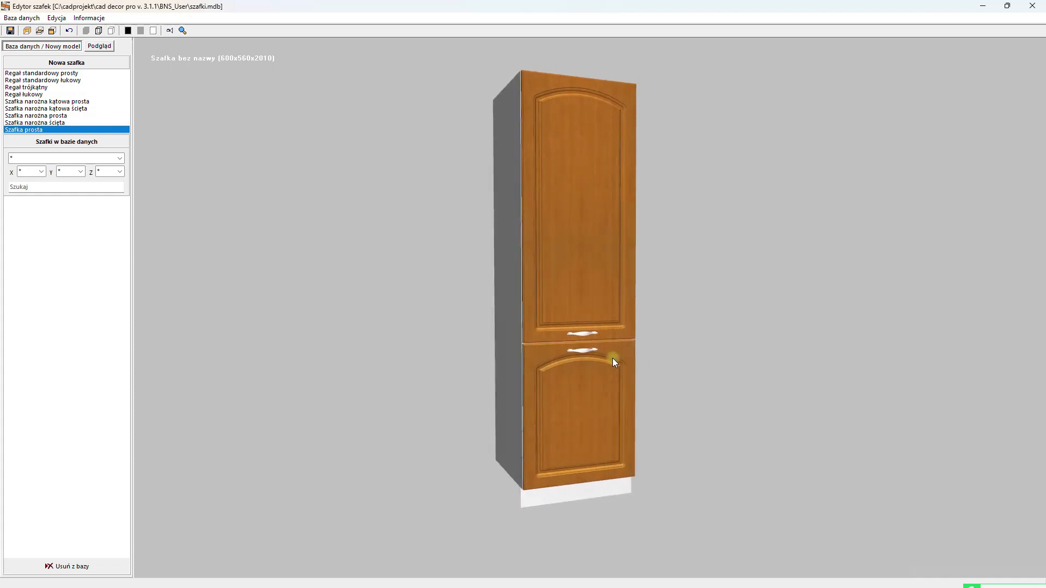
{"action": "left_click", "coordinate": [30, 18]}
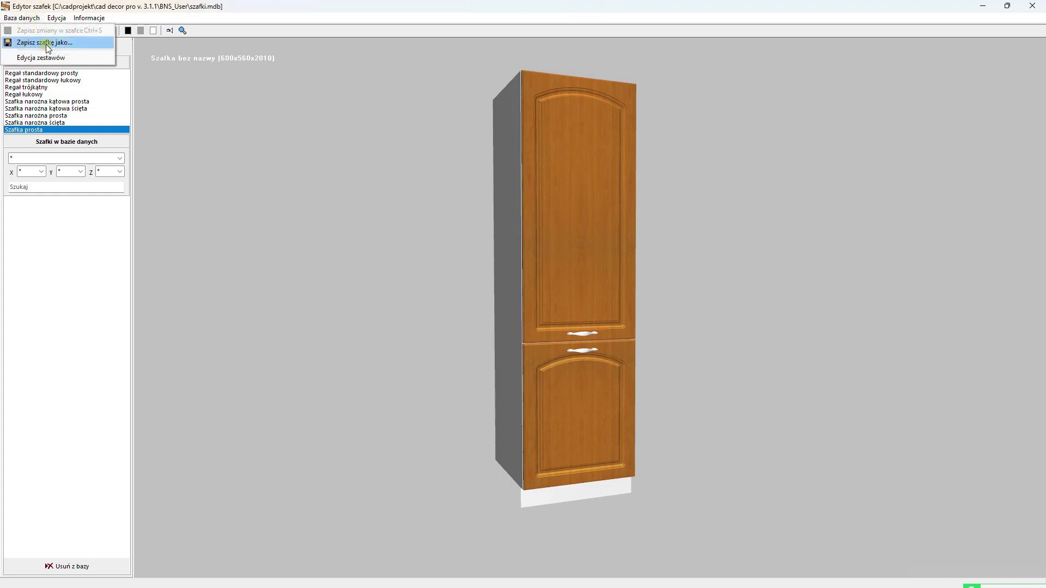
{"action": "left_click", "coordinate": [49, 43]}
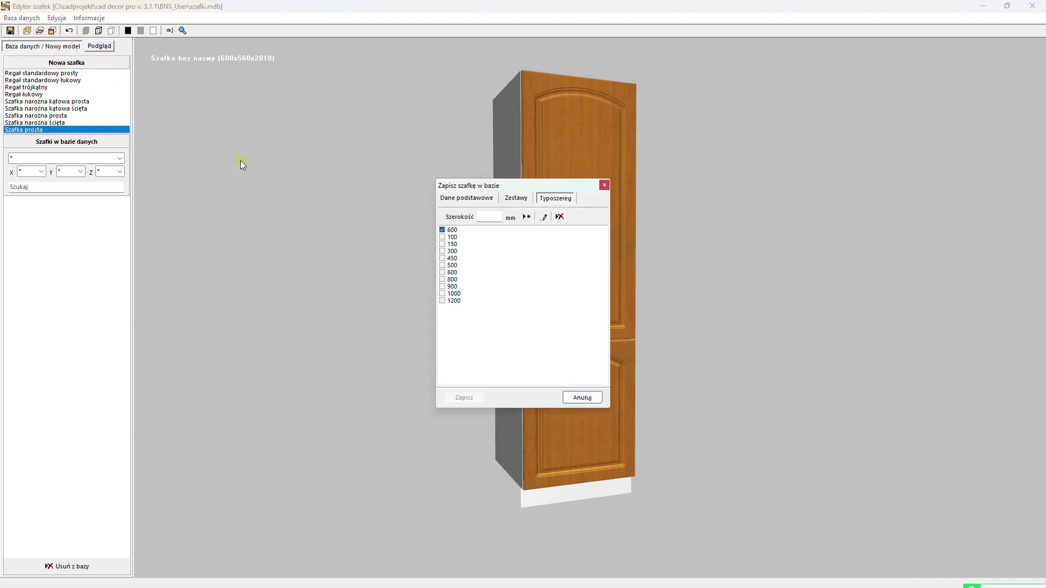
{"action": "left_click", "coordinate": [450, 198]}
{"action": "left_click", "coordinate": [506, 226]}
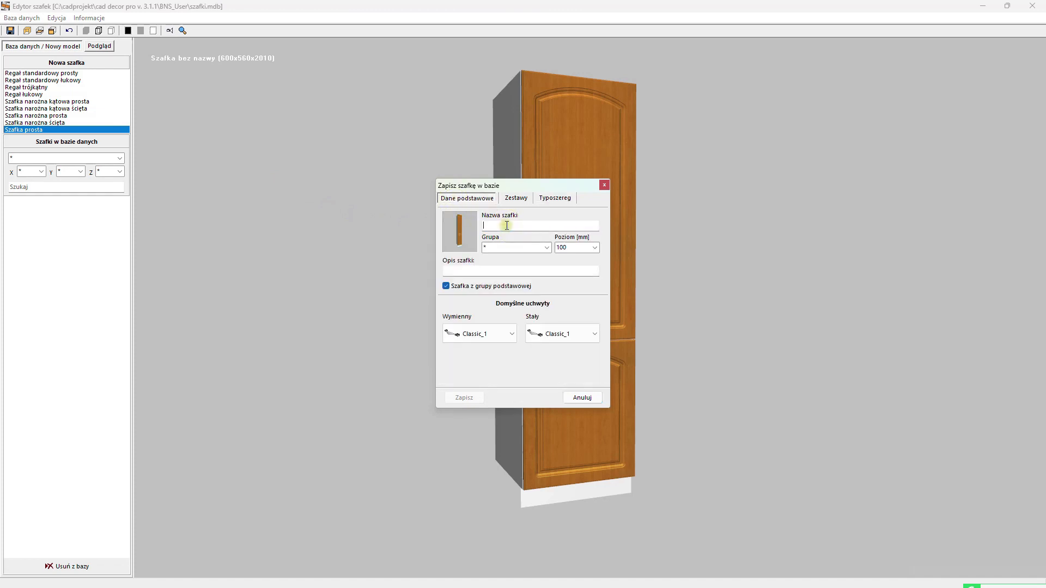
{"action": "type", "text": "Lod A"}
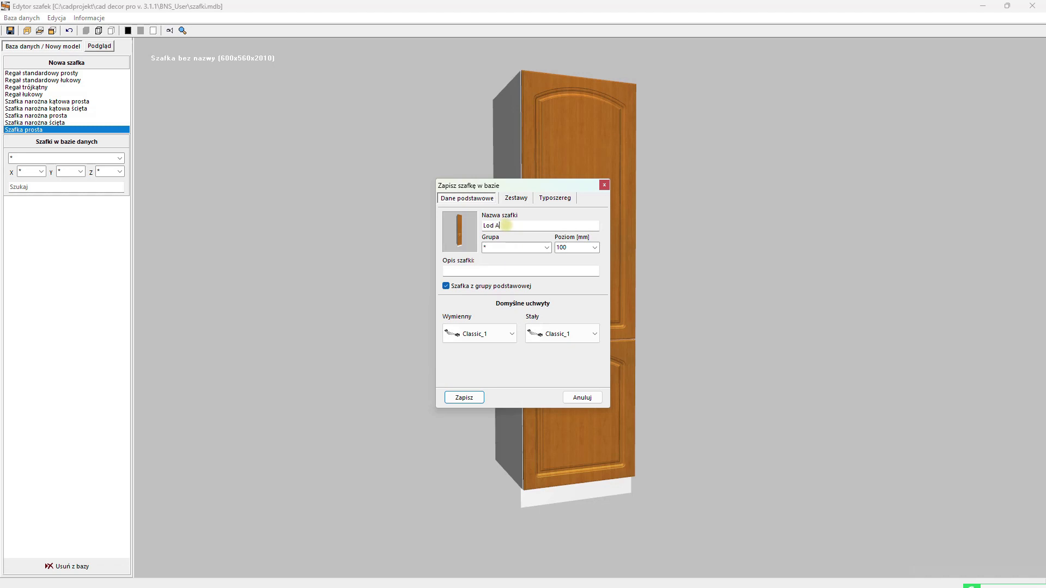
{"action": "type", "text": "GD"}
Step: Assign the cabinet to the group Szafki dolne at level 100 mm and save it in the database
{"action": "left_click", "coordinate": [547, 248]}
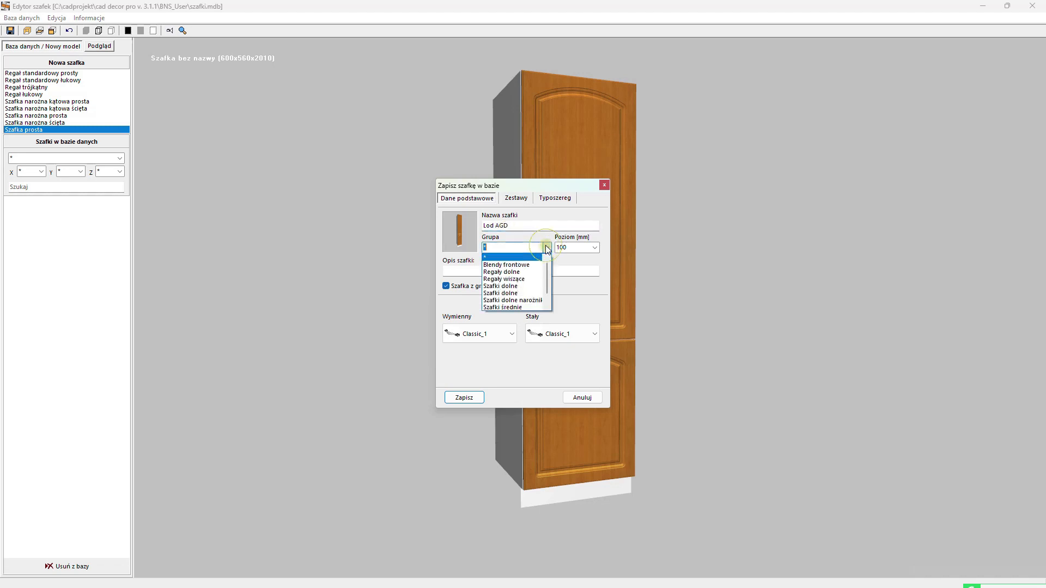
{"action": "left_click", "coordinate": [515, 286]}
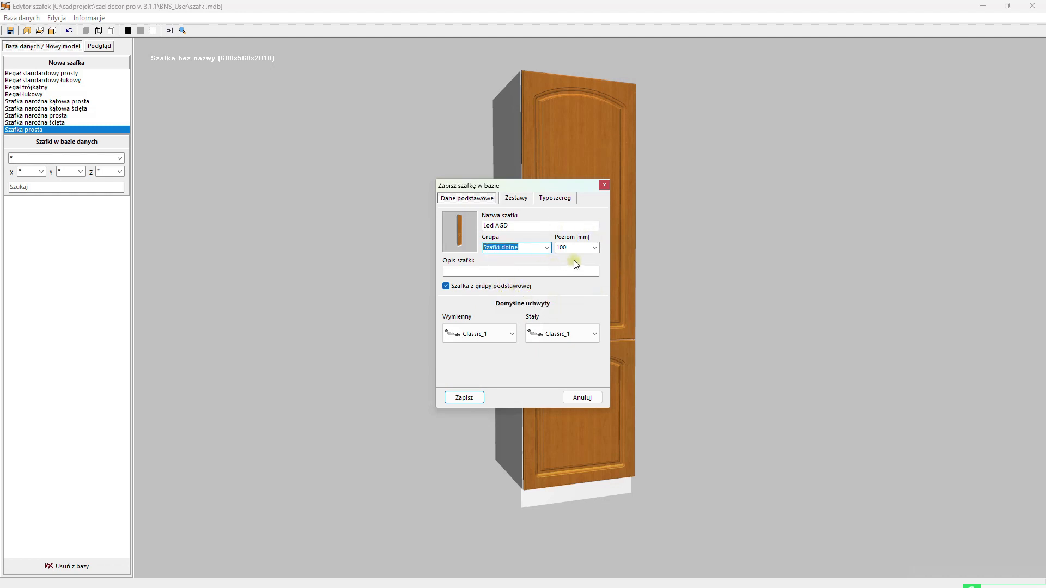
{"action": "left_click", "coordinate": [595, 248]}
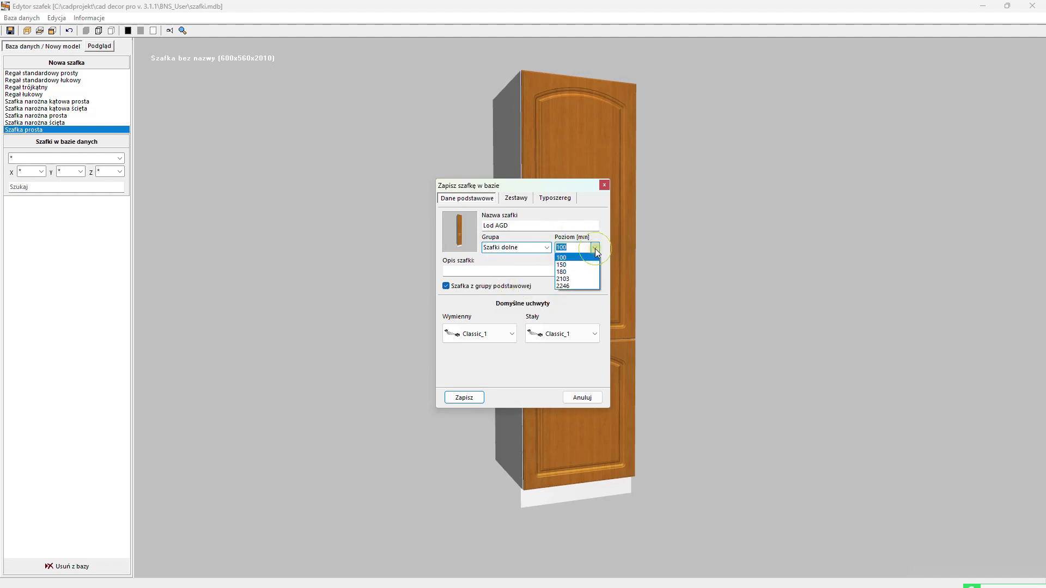
{"action": "left_click", "coordinate": [582, 258]}
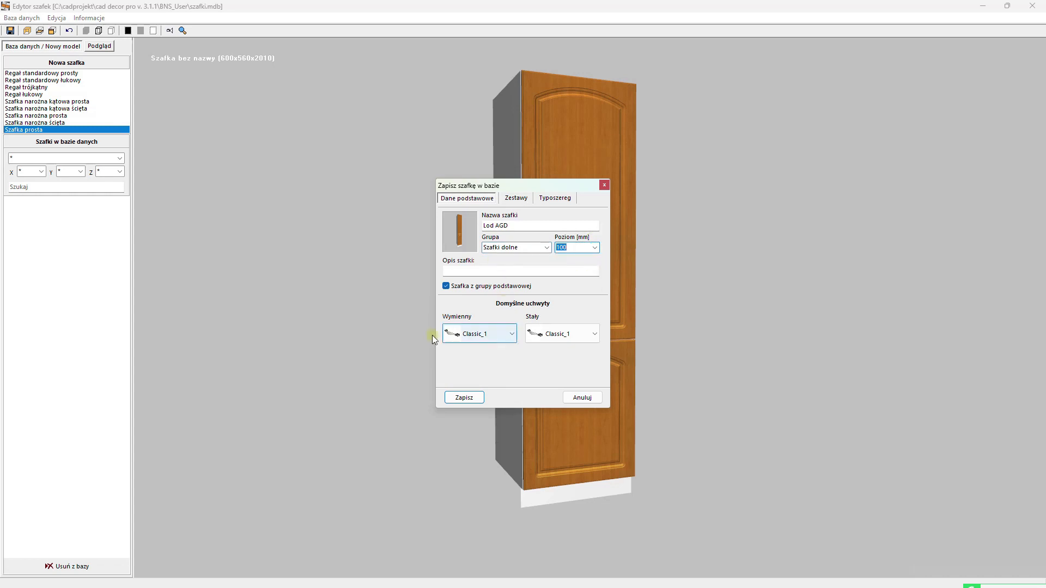
{"action": "left_click", "coordinate": [463, 398]}
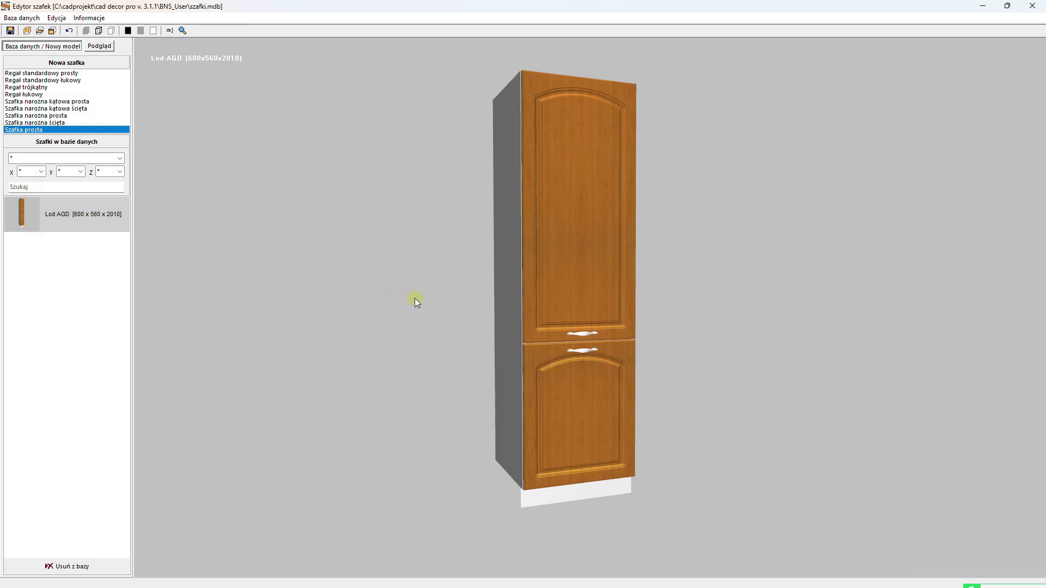
Step: Reopen the front panel of the saved cabinet for editing and split its upper front horizontally into two parts at 50 percent
{"action": "mouse_move", "coordinate": [414, 299]}
{"action": "left_mouse_down"}
{"action": "mouse_move", "coordinate": [374, 308]}
{"action": "mouse_move", "coordinate": [397, 303]}
{"action": "left_mouse_up"}
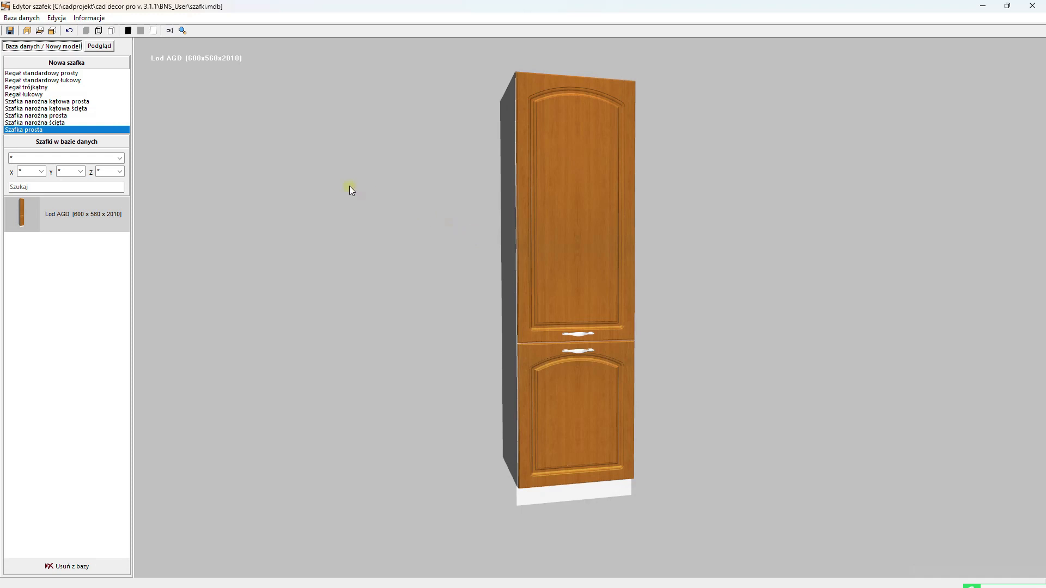
{"action": "left_click", "coordinate": [52, 31]}
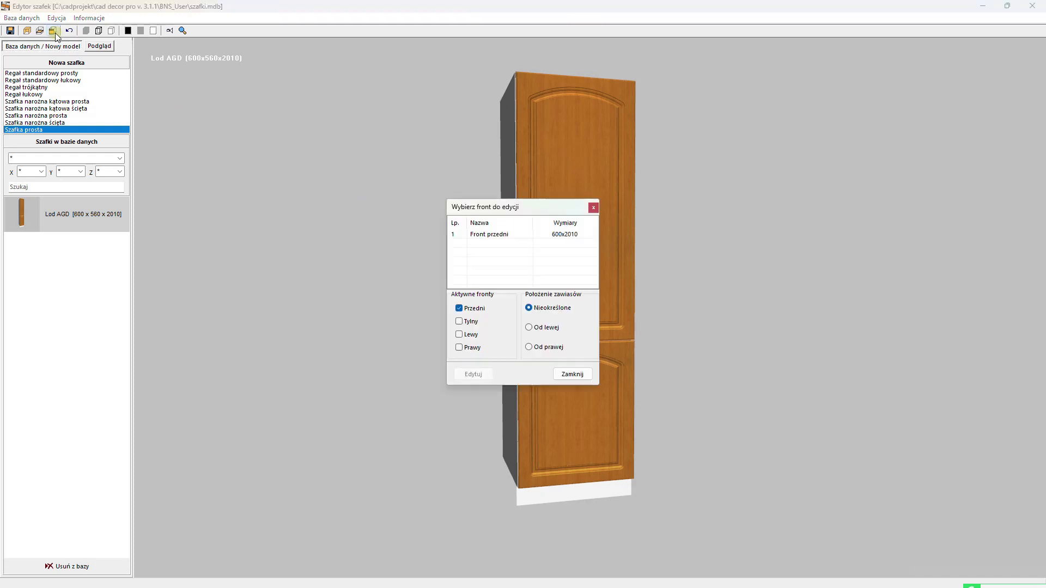
{"action": "double_click", "coordinate": [488, 235]}
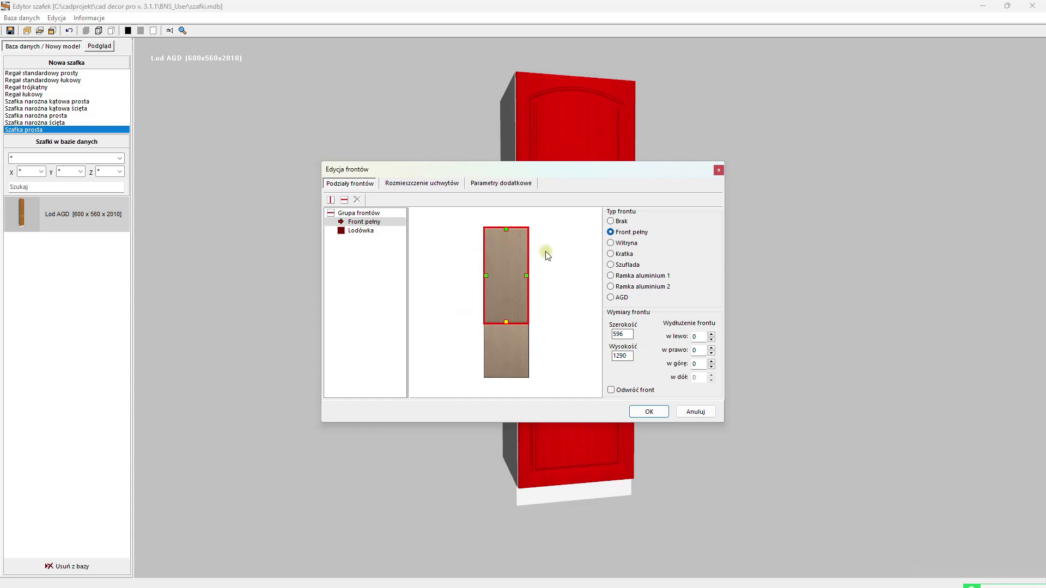
{"action": "left_click", "coordinate": [344, 200]}
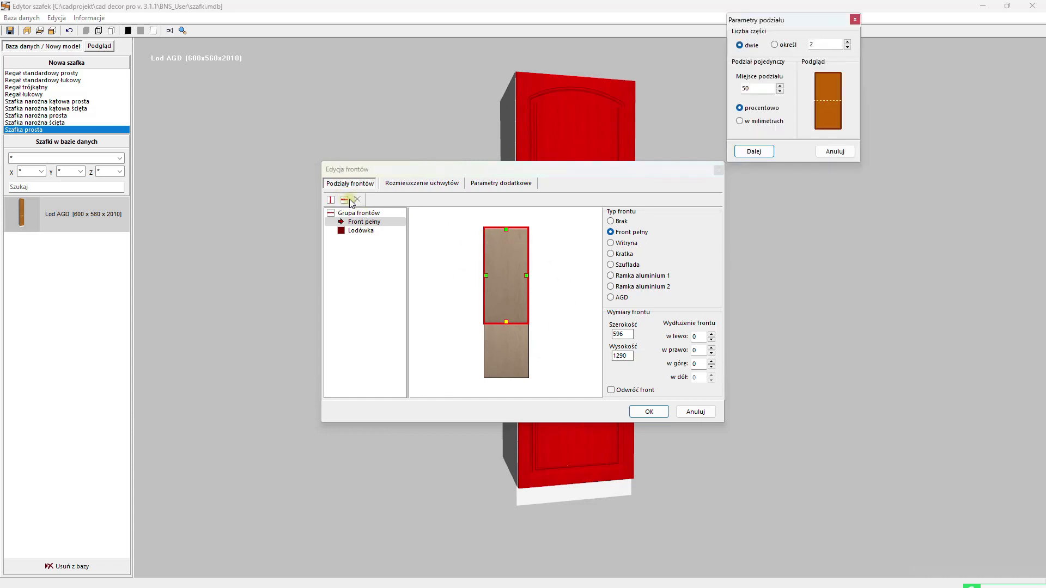
{"action": "left_click", "coordinate": [755, 151]}
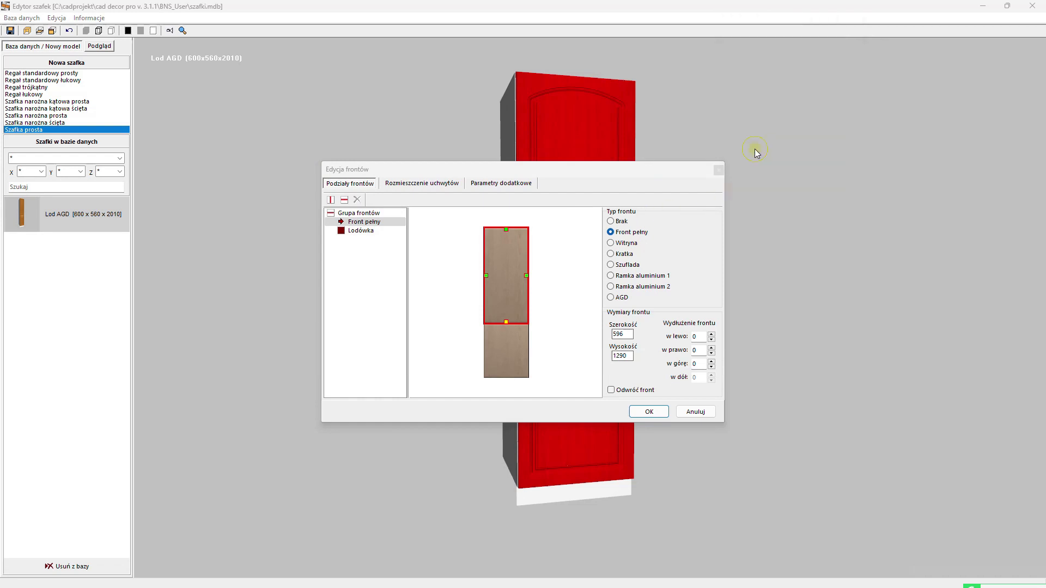
Step: Remove the bottom-centre handle from the new middle front in Schemat 1
{"action": "left_click", "coordinate": [520, 304]}
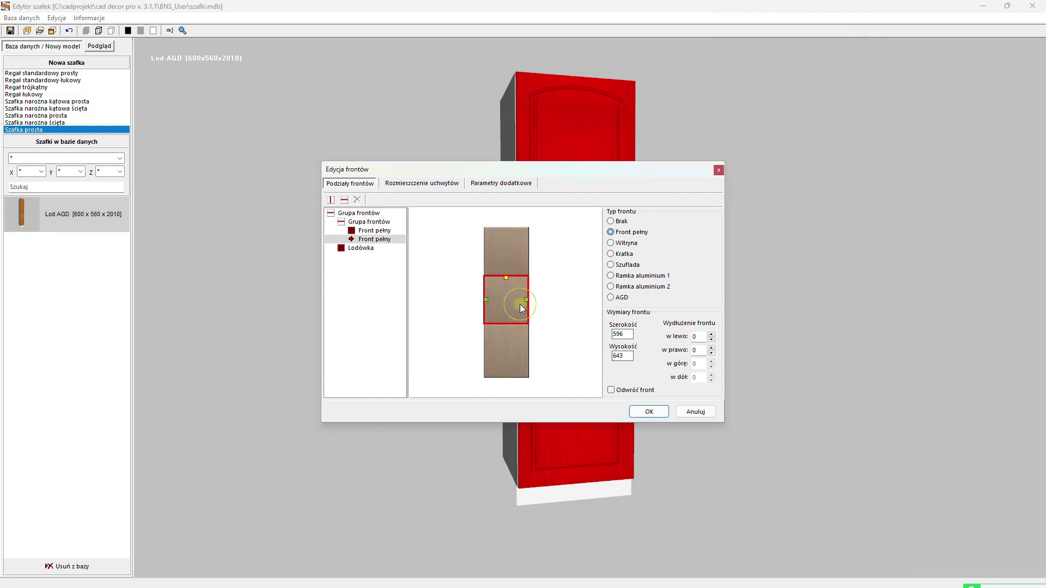
{"action": "left_click", "coordinate": [421, 187]}
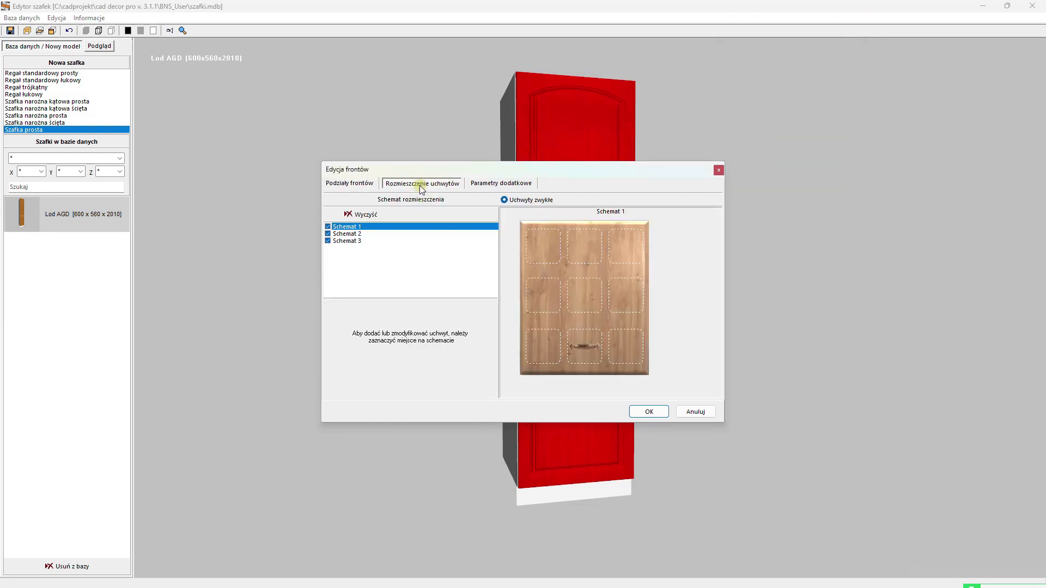
{"action": "left_click", "coordinate": [585, 345]}
{"action": "left_click", "coordinate": [466, 375]}
{"action": "left_click", "coordinate": [650, 415]}
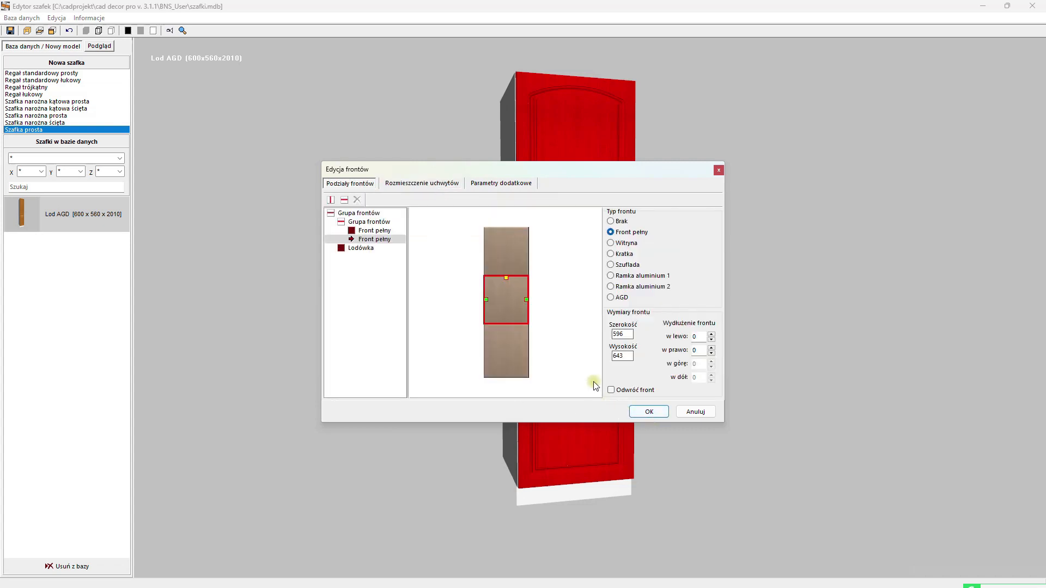
Step: Resize the middle front to a height of 460 by moving its upper edge
{"action": "left_click_drag", "start_coordinate": [506, 282], "coordinate": [507, 290]}
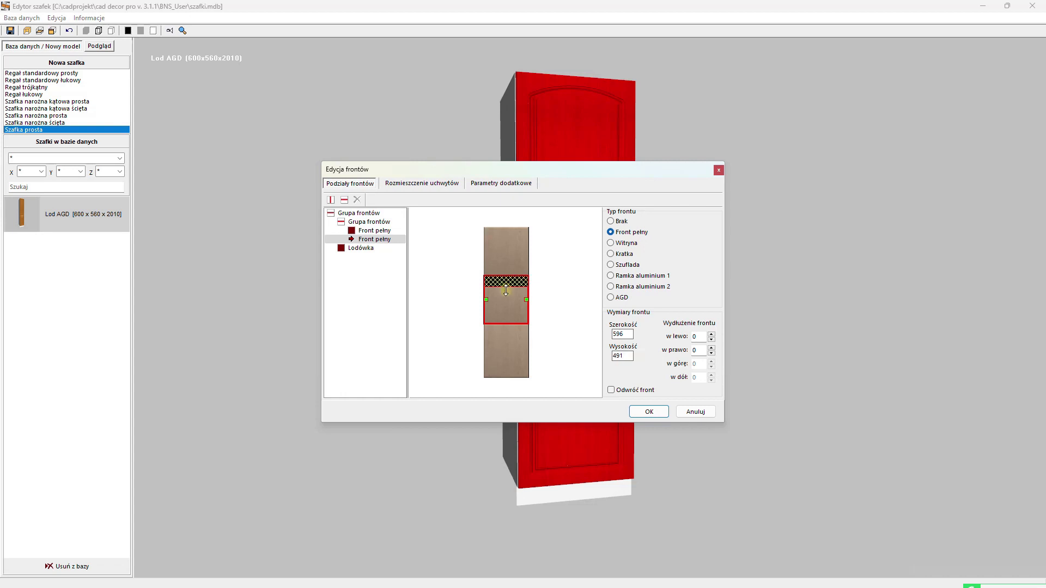
{"action": "type", "text": "460"}
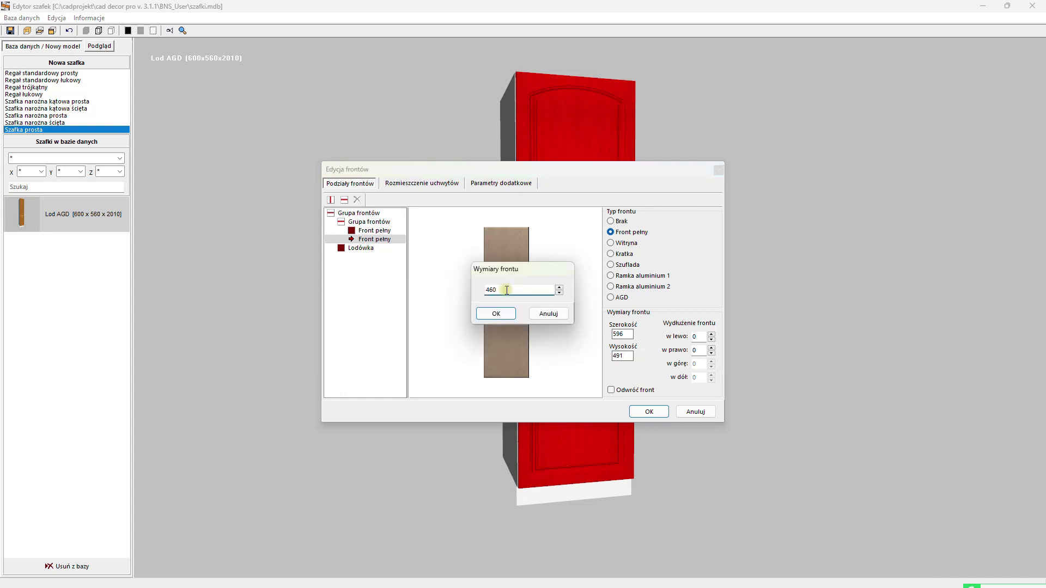
{"action": "left_click", "coordinate": [495, 313]}
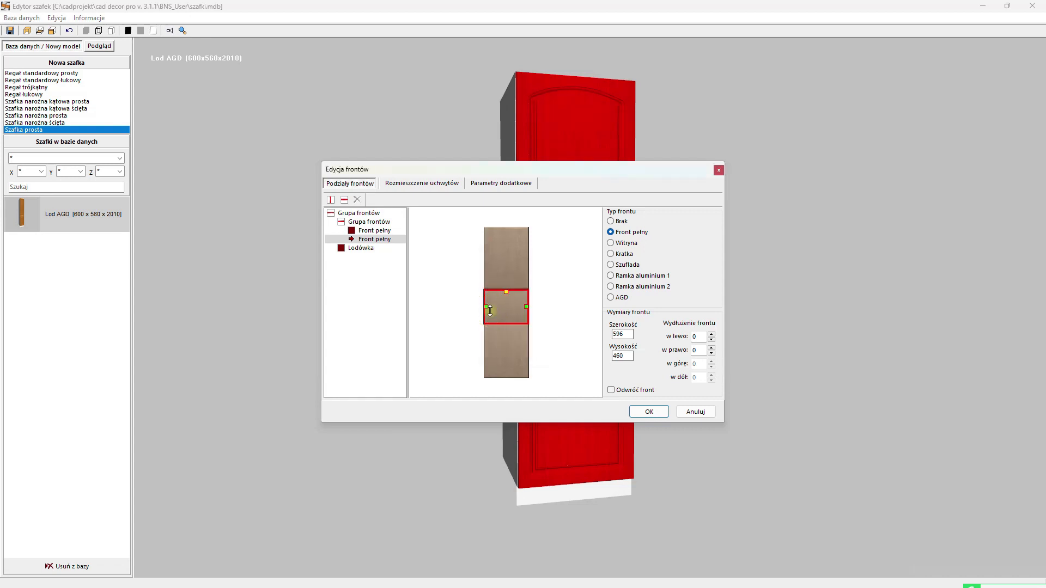
Step: Assign the middle front the AGD type Piekarnik and finish editing the fronts
{"action": "left_click", "coordinate": [611, 298]}
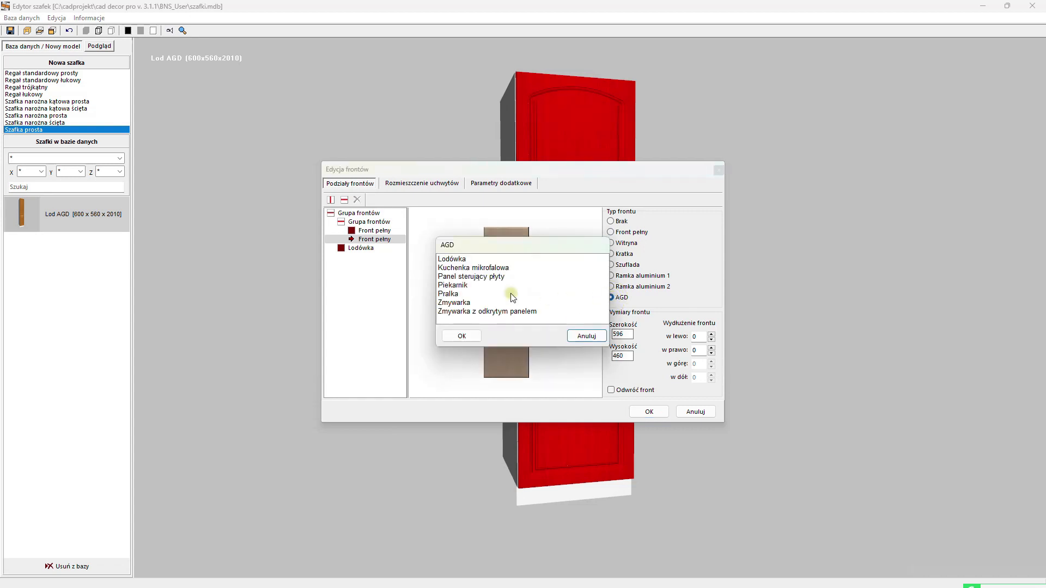
{"action": "left_click", "coordinate": [461, 285]}
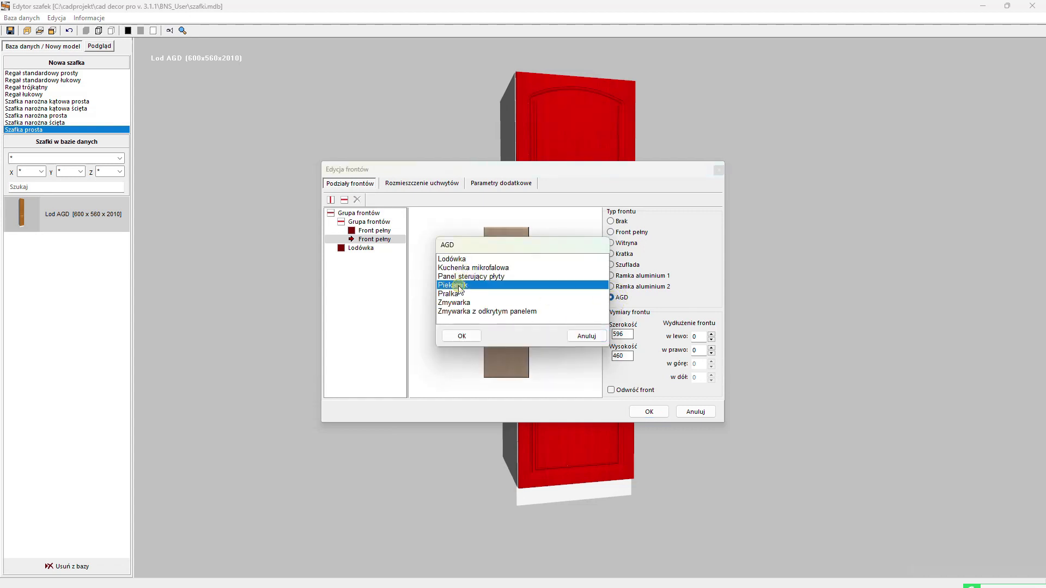
{"action": "left_click", "coordinate": [463, 336]}
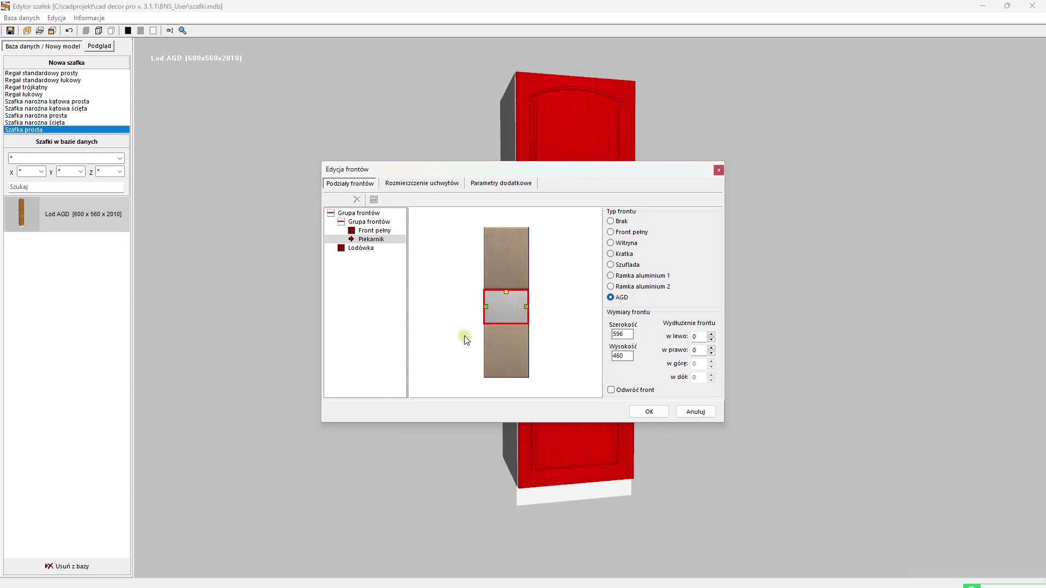
{"action": "left_click", "coordinate": [655, 416]}
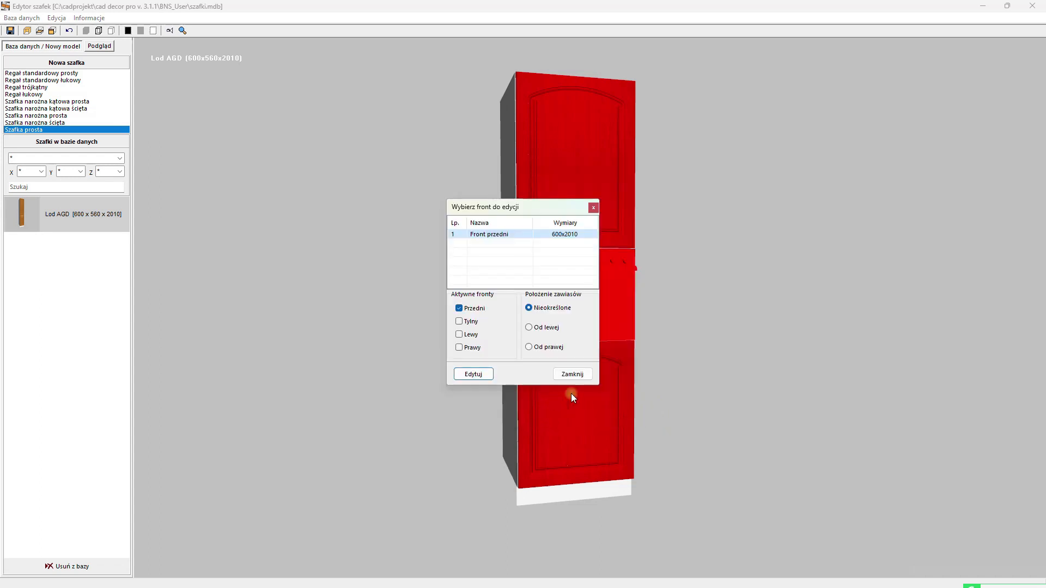
{"action": "left_click", "coordinate": [572, 374]}
Step: Switch the cabinet preview to wireframe display so its interior can be seen
{"action": "left_click_drag", "start_coordinate": [435, 340], "coordinate": [480, 352]}
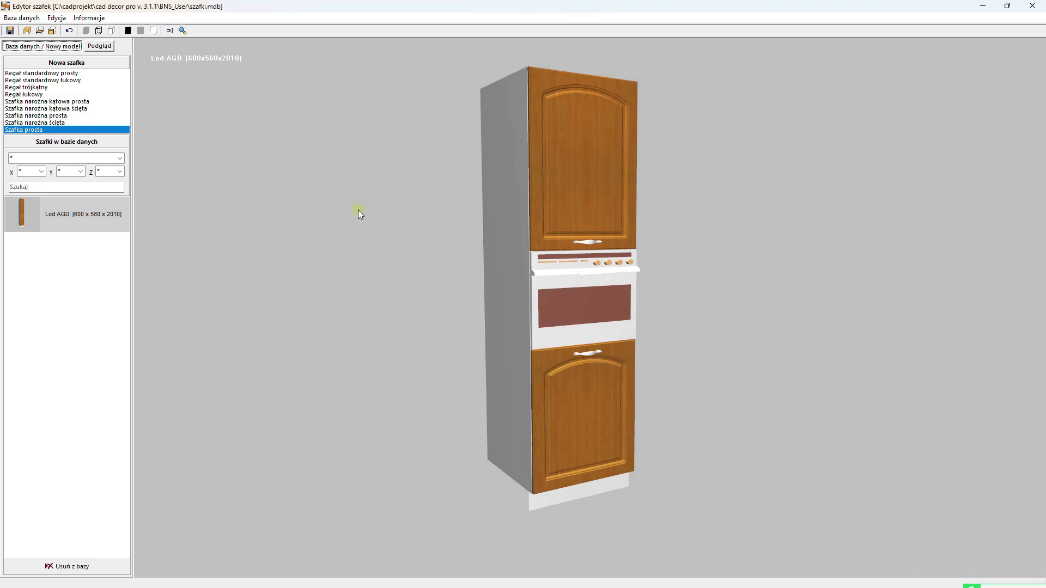
{"action": "left_click", "coordinate": [96, 31]}
{"action": "left_click_drag", "start_coordinate": [262, 185], "coordinate": [300, 183]}
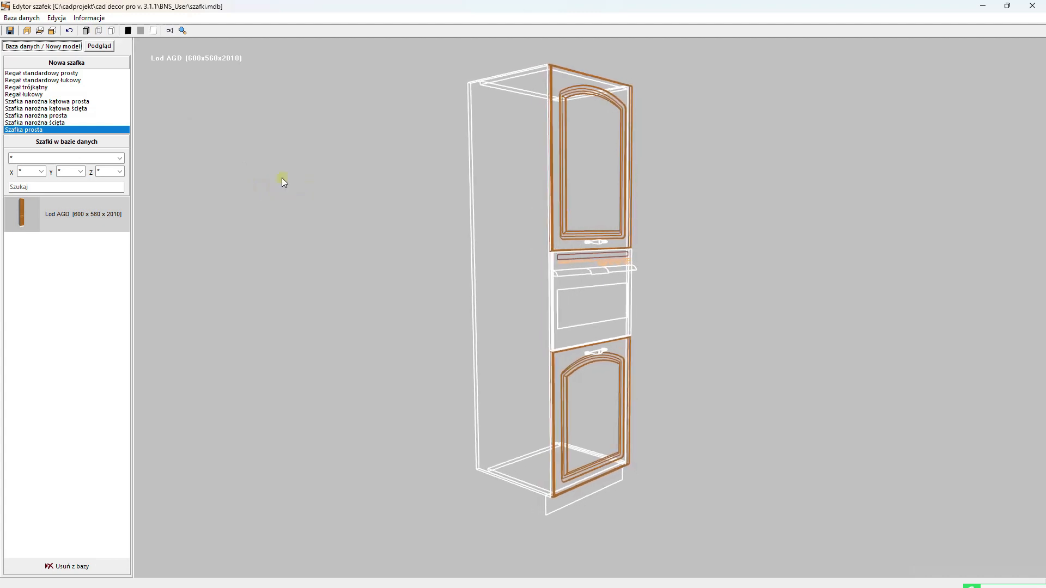
Step: Add one horizontal board shelf inside the cabinet at position 690 mm with a thickness of 18
{"action": "left_click", "coordinate": [40, 31]}
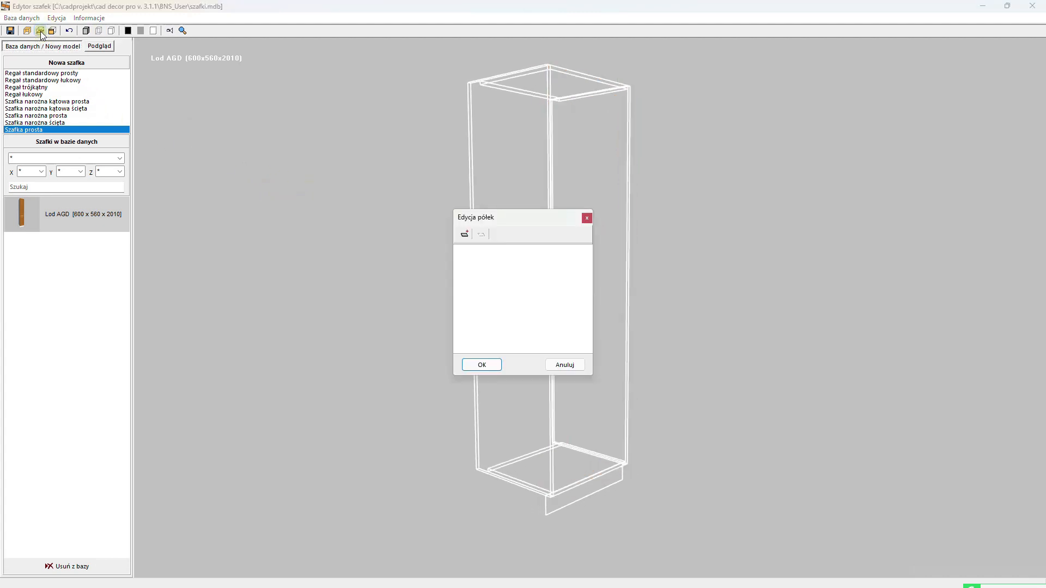
{"action": "left_click", "coordinate": [464, 236]}
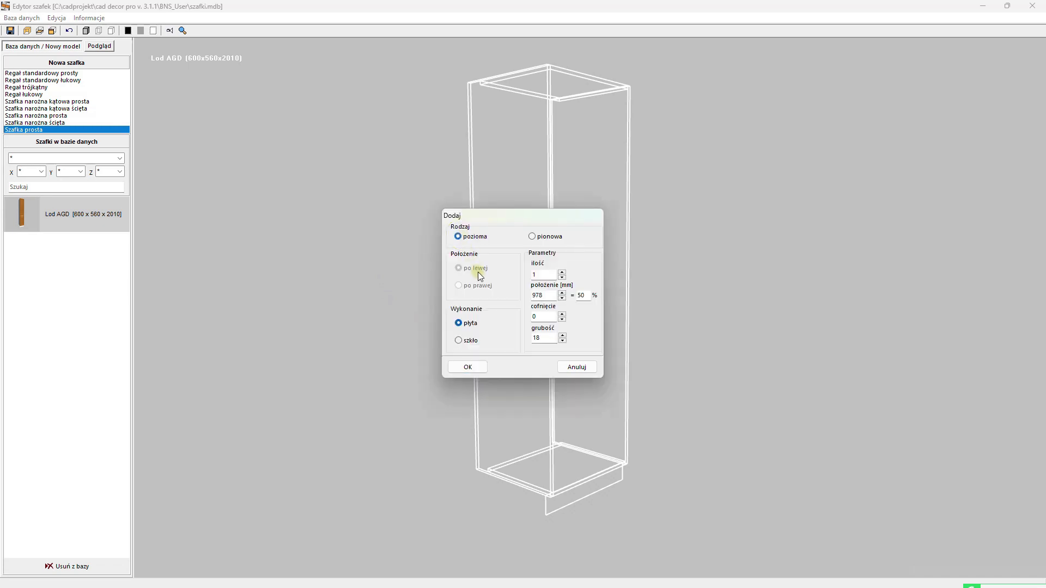
{"action": "left_click_drag", "start_coordinate": [533, 212], "coordinate": [886, 159]}
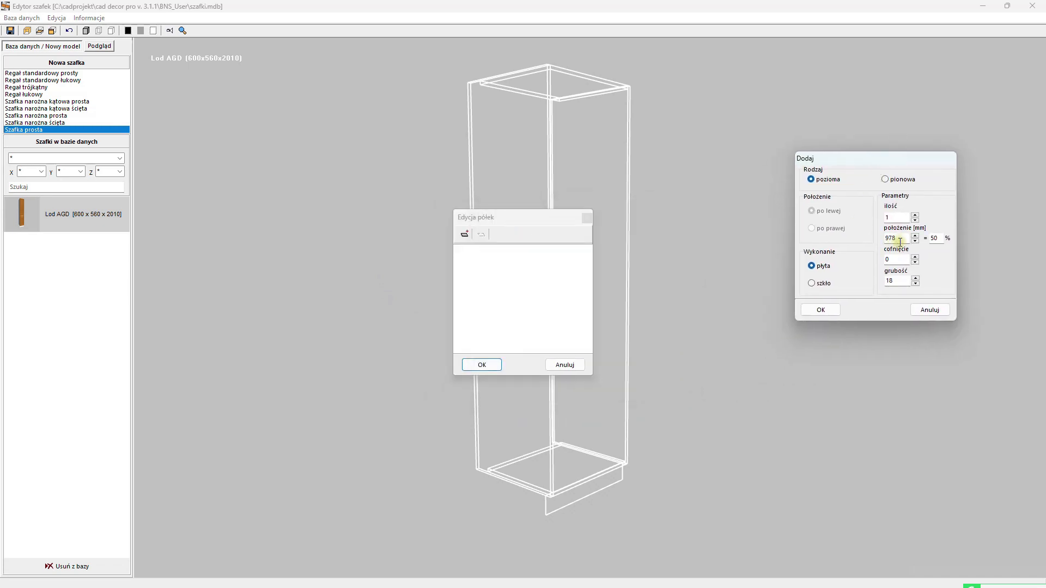
{"action": "left_click_drag", "start_coordinate": [905, 238], "coordinate": [870, 242]}
{"action": "type", "text": "690"}
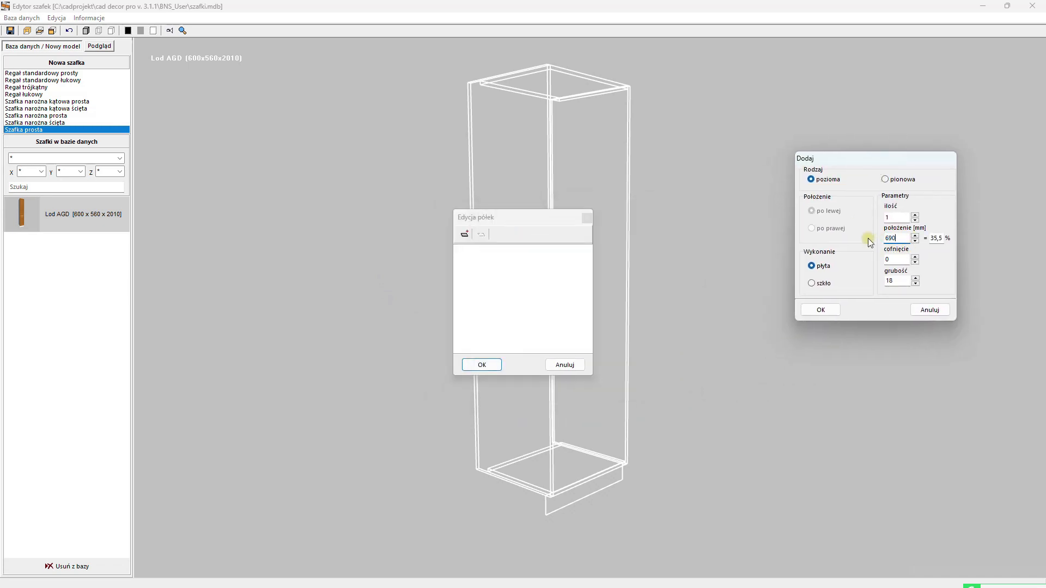
{"action": "left_click", "coordinate": [821, 311]}
Step: Add a second horizontal board shelf at position 1155 mm with a thickness of 18
{"action": "left_click_drag", "start_coordinate": [528, 218], "coordinate": [758, 185]}
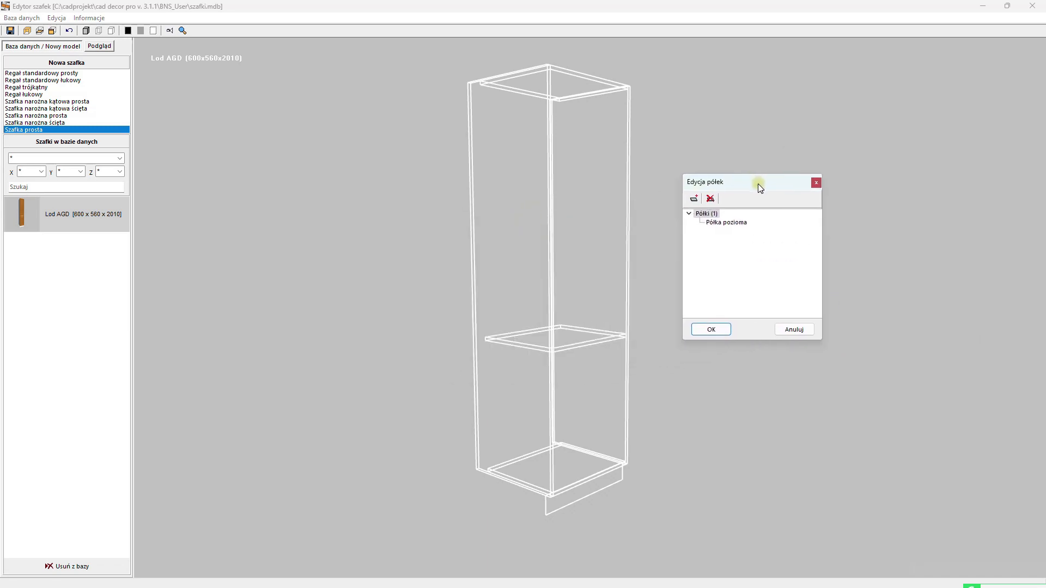
{"action": "left_click", "coordinate": [697, 199]}
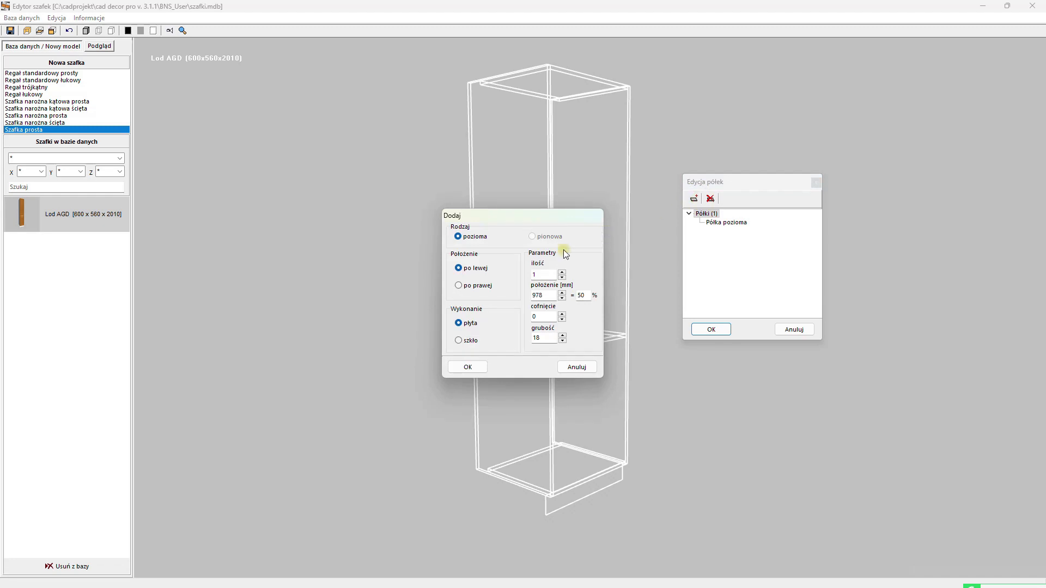
{"action": "double_click", "coordinate": [528, 297]}
{"action": "type", "text": "1155"}
{"action": "left_click", "coordinate": [469, 368]}
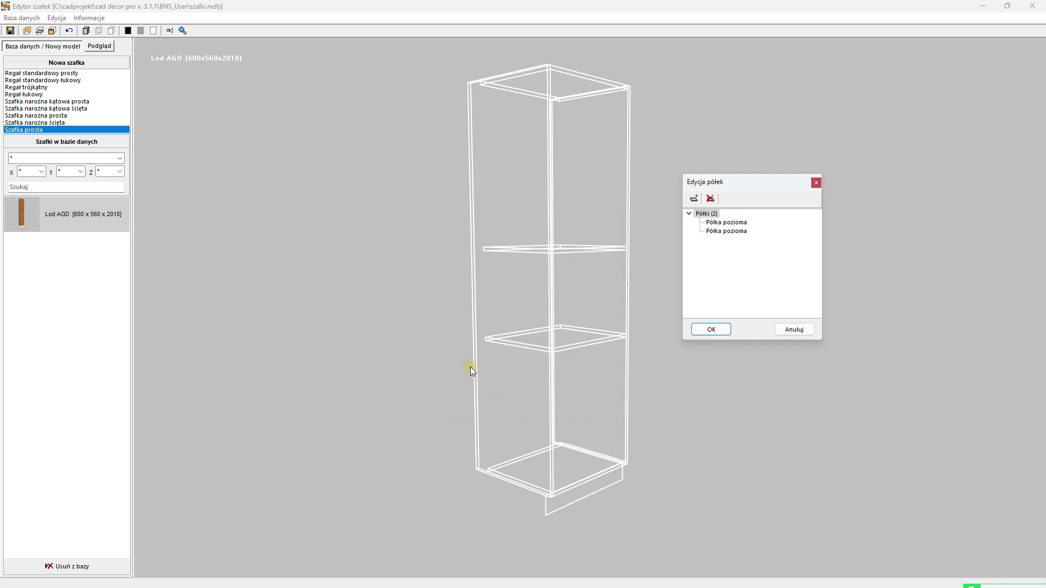
Step: Add a third horizontal board shelf inside the cabinet at position 1550 mm
{"action": "left_click", "coordinate": [694, 198]}
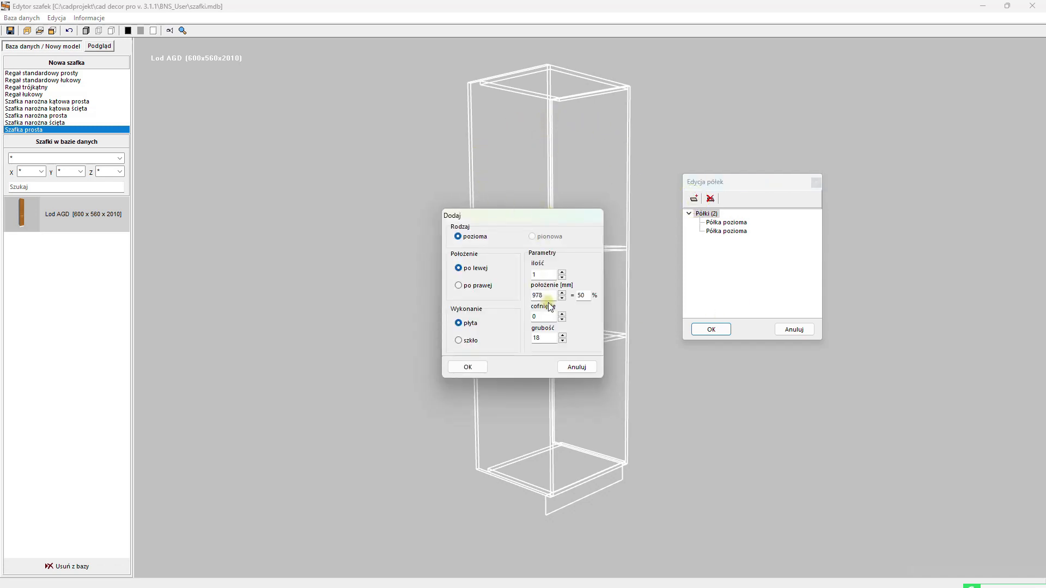
{"action": "left_click_drag", "start_coordinate": [545, 296], "coordinate": [511, 296]}
{"action": "type", "text": "1550"}
{"action": "left_click", "coordinate": [474, 367]}
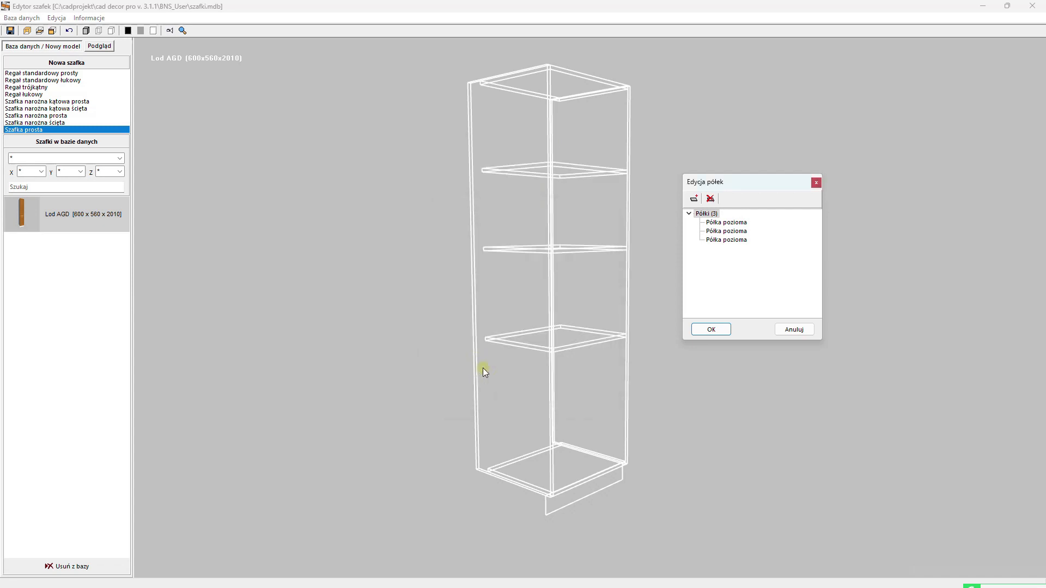
Step: Accept the shelf edits, switch the cabinet preview back to textured display and turn the model to show its fronts
{"action": "left_click", "coordinate": [711, 330]}
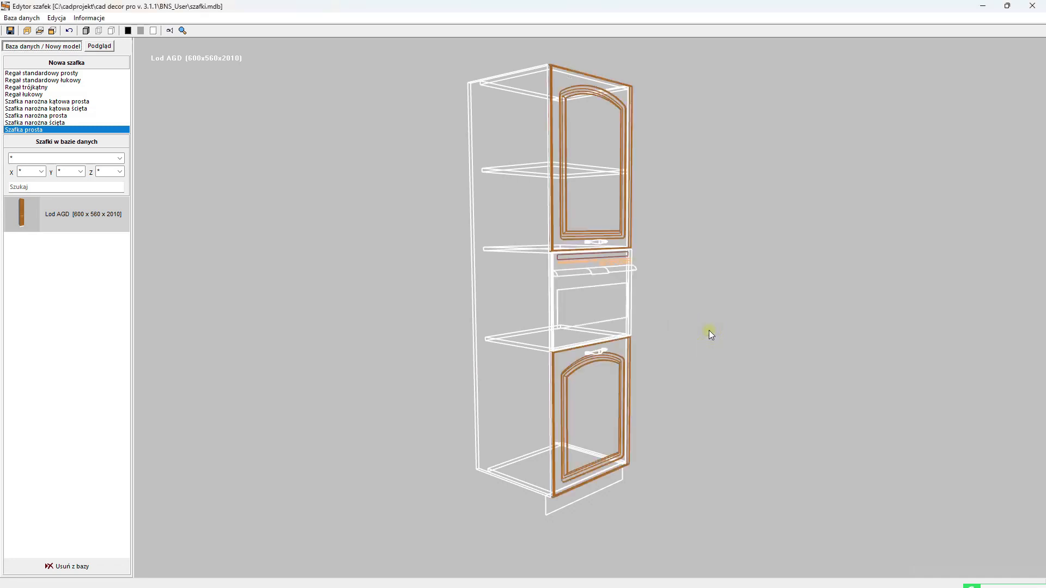
{"action": "left_click", "coordinate": [98, 31]}
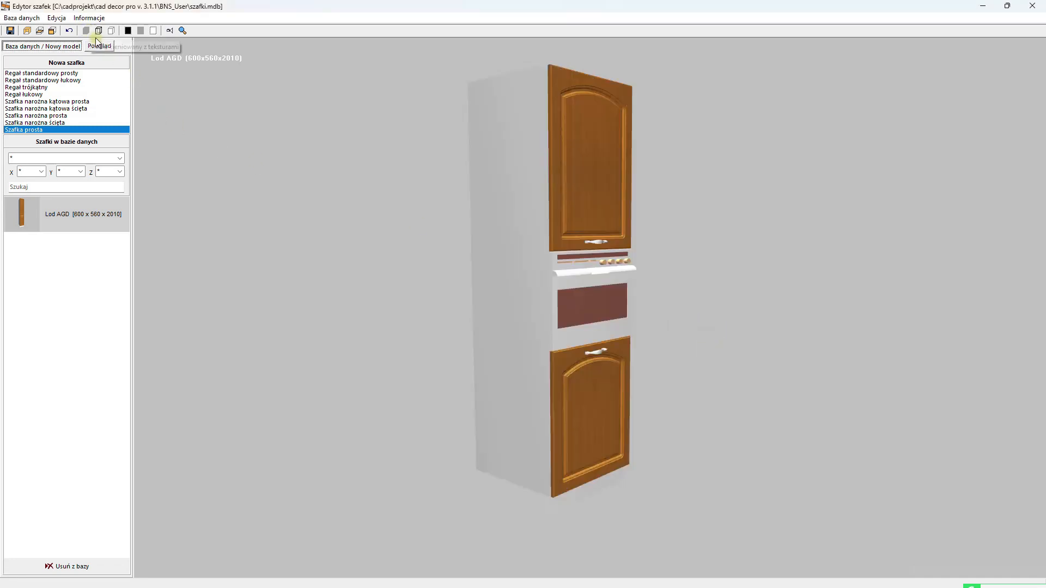
{"action": "left_click_drag", "start_coordinate": [695, 324], "coordinate": [588, 309]}
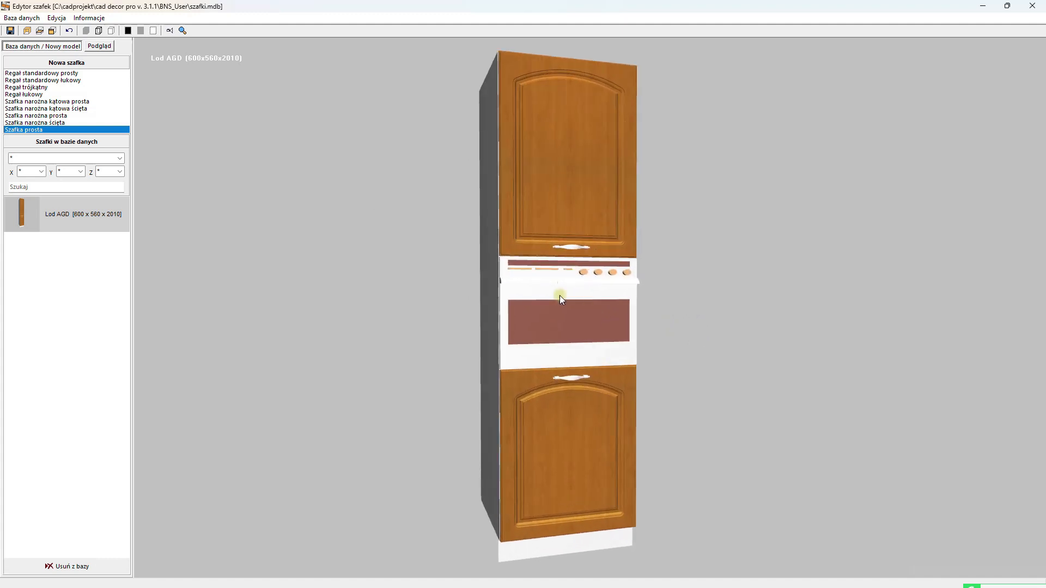
Step: Save the modified cabinet as a new database entry named piek AGD
{"action": "left_click", "coordinate": [25, 19]}
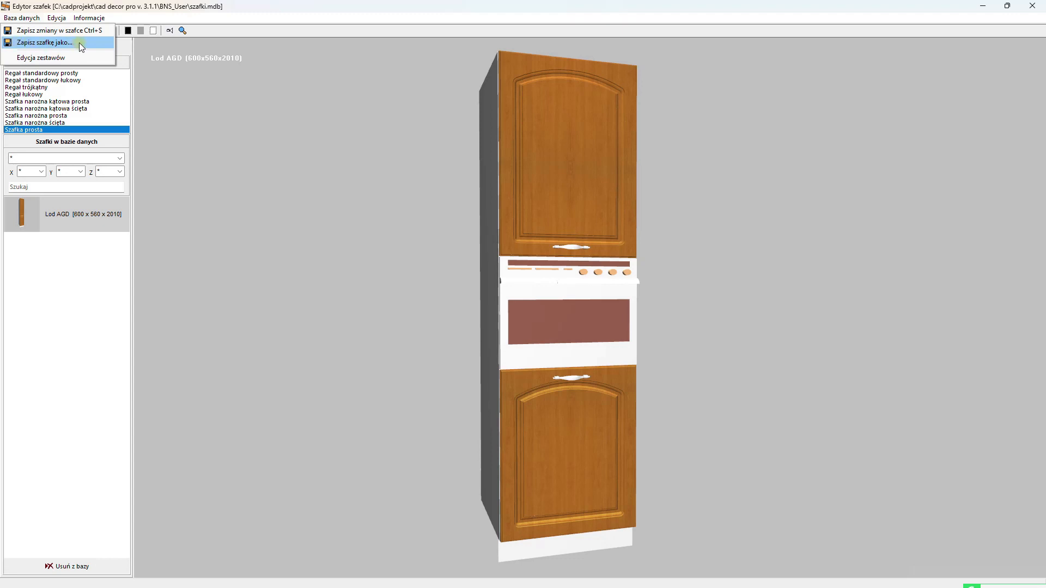
{"action": "left_click", "coordinate": [36, 42]}
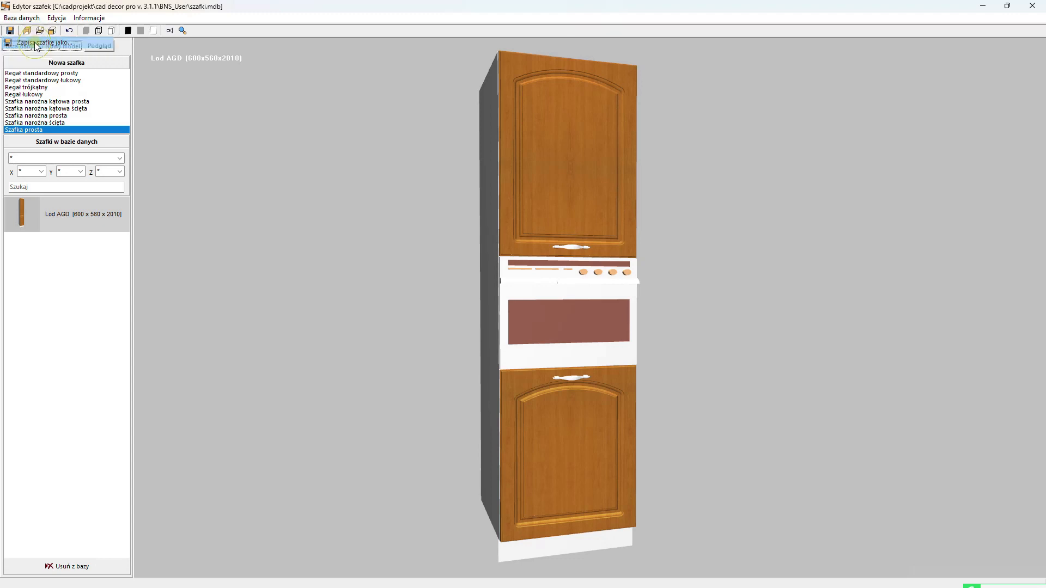
{"action": "left_click", "coordinate": [474, 200]}
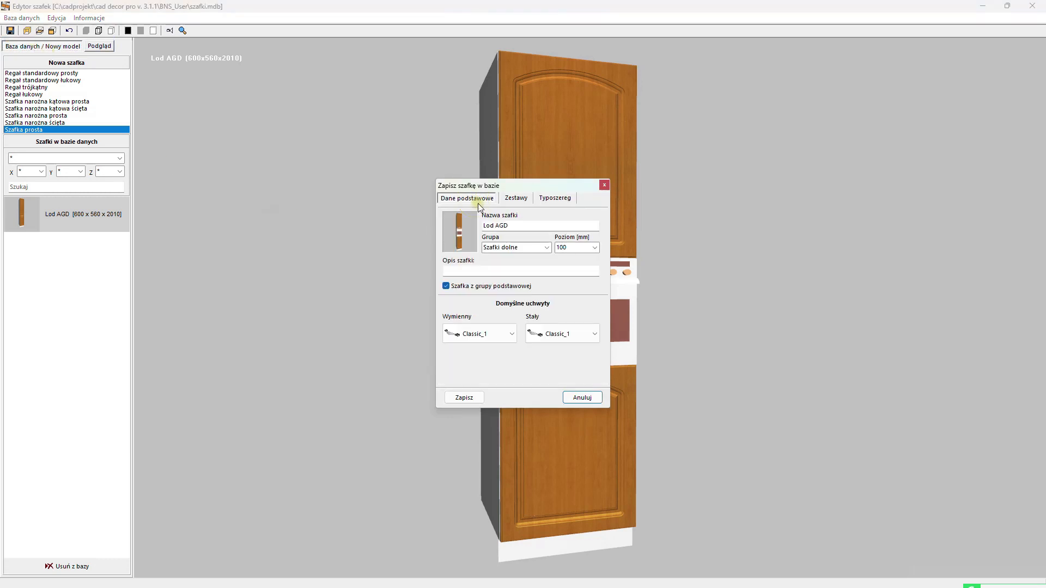
{"action": "left_click", "coordinate": [494, 225]}
{"action": "key", "text": "BackSpace"}
{"action": "key", "text": "BackSpace"}
{"action": "key", "text": "BackSpace"}
{"action": "key", "text": "BackSpace"}
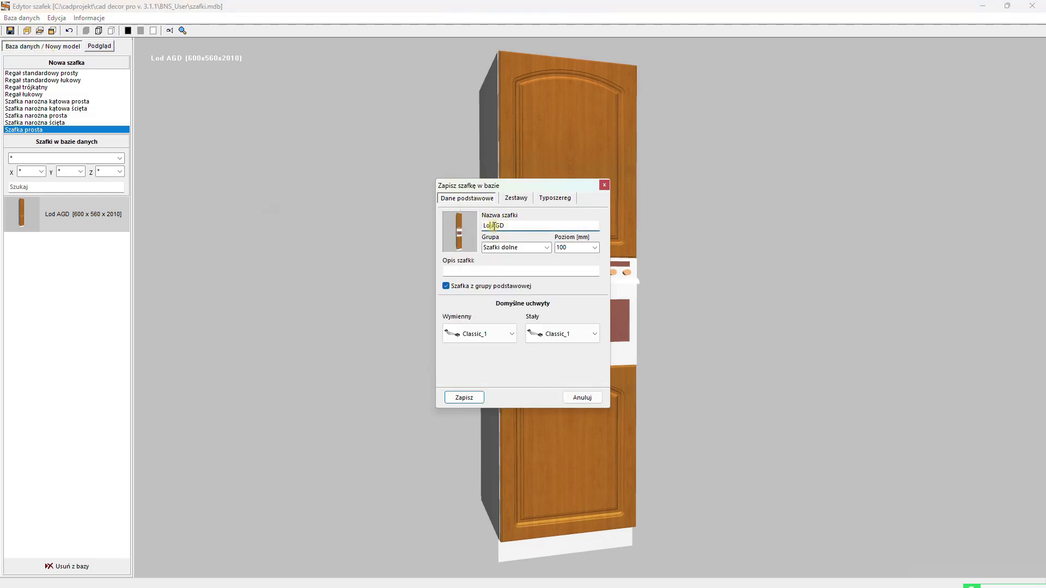
{"action": "type", "text": "pie k"}
{"action": "left_click", "coordinate": [463, 398]}
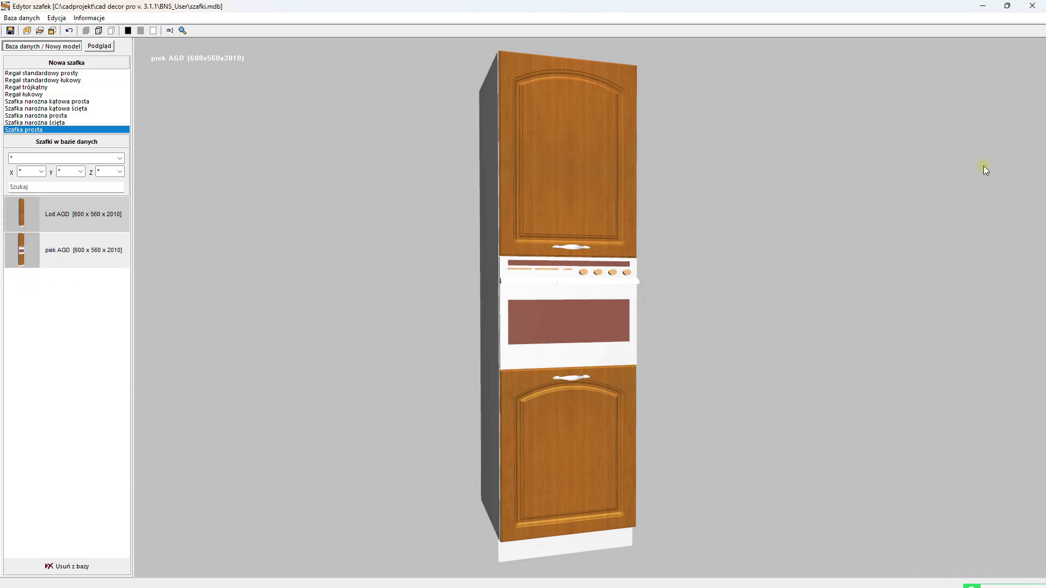
Step: Close the cabinet editor, return to the kitchen drawing and open the user database for inserting cabinets
{"action": "left_click", "coordinate": [1034, 7]}
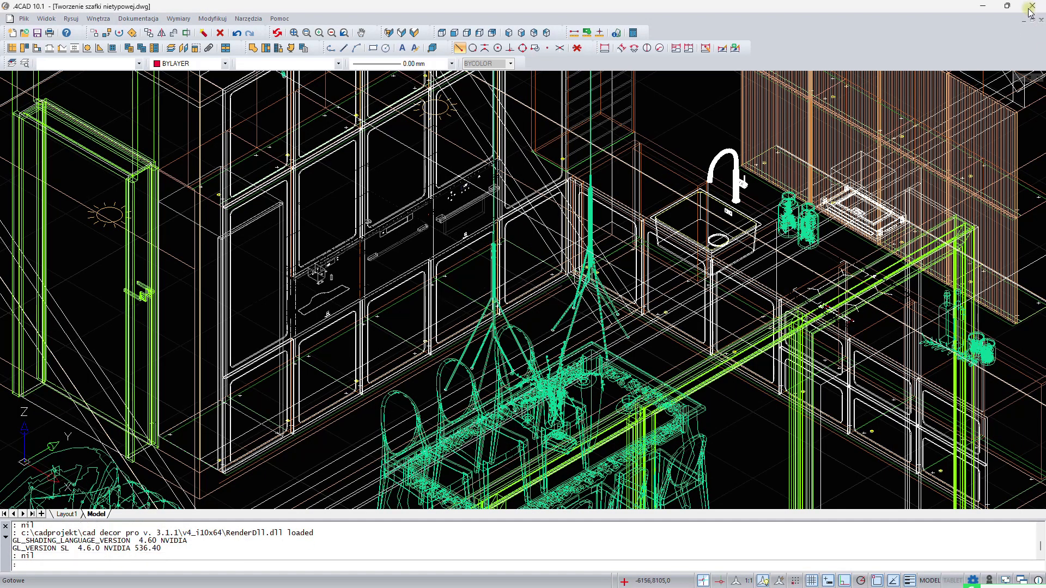
{"action": "left_click", "coordinate": [38, 48]}
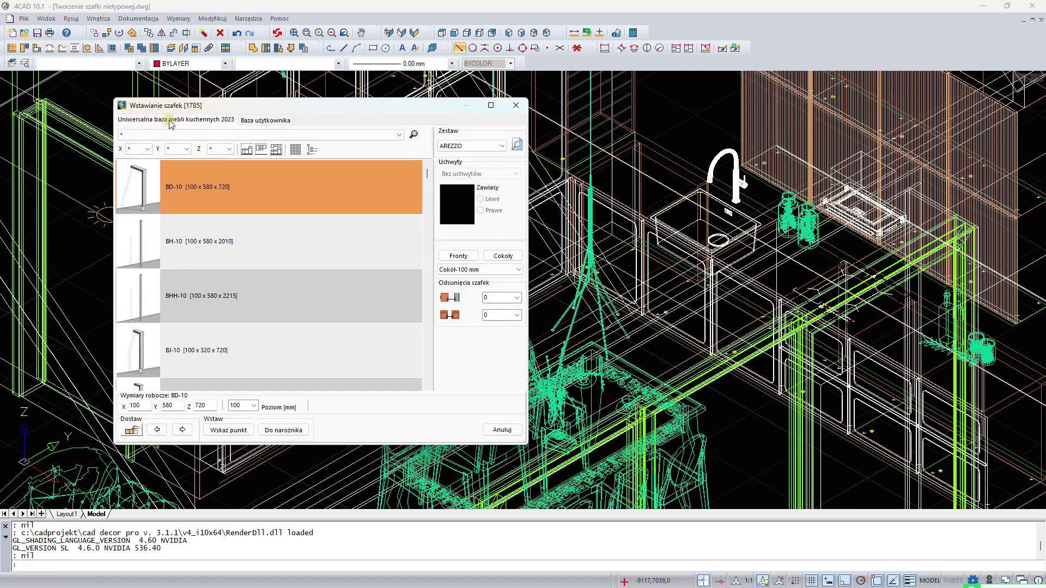
{"action": "left_click", "coordinate": [260, 121]}
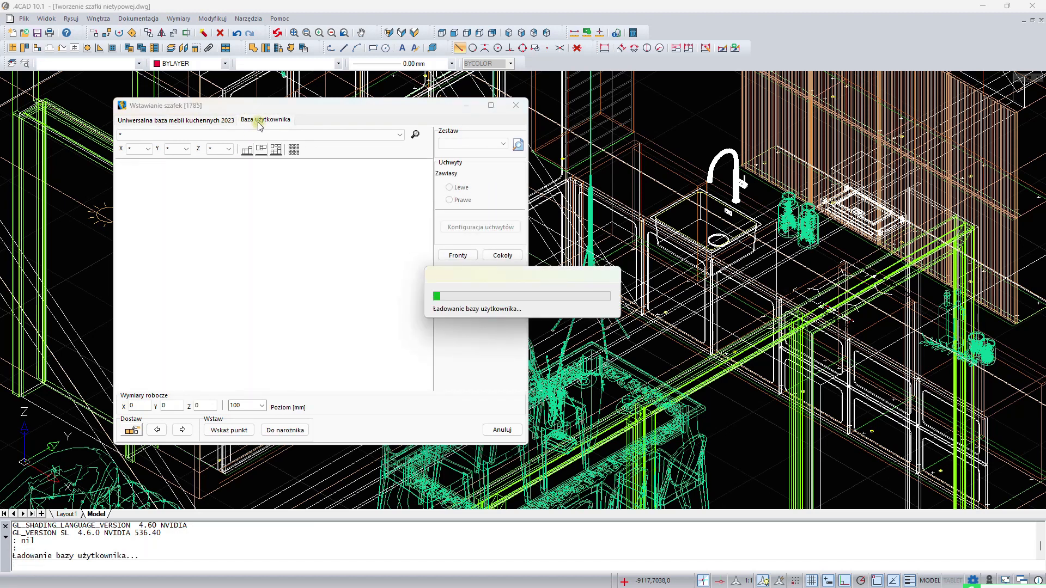